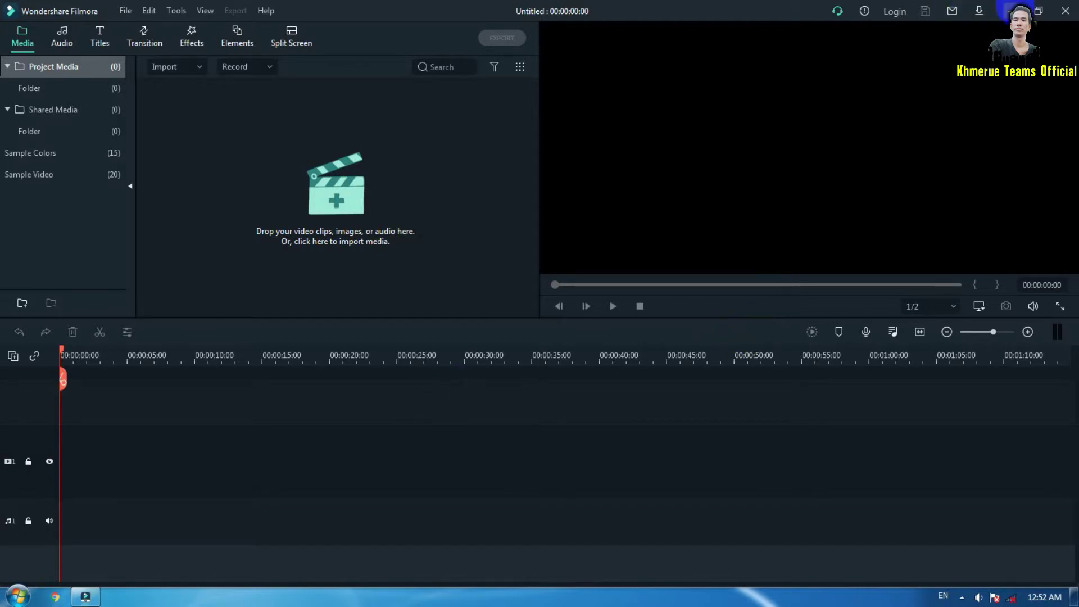
- Import all the photos from New folder (4) into the project media
{"action": "left_click", "coordinate": [361, 216]}
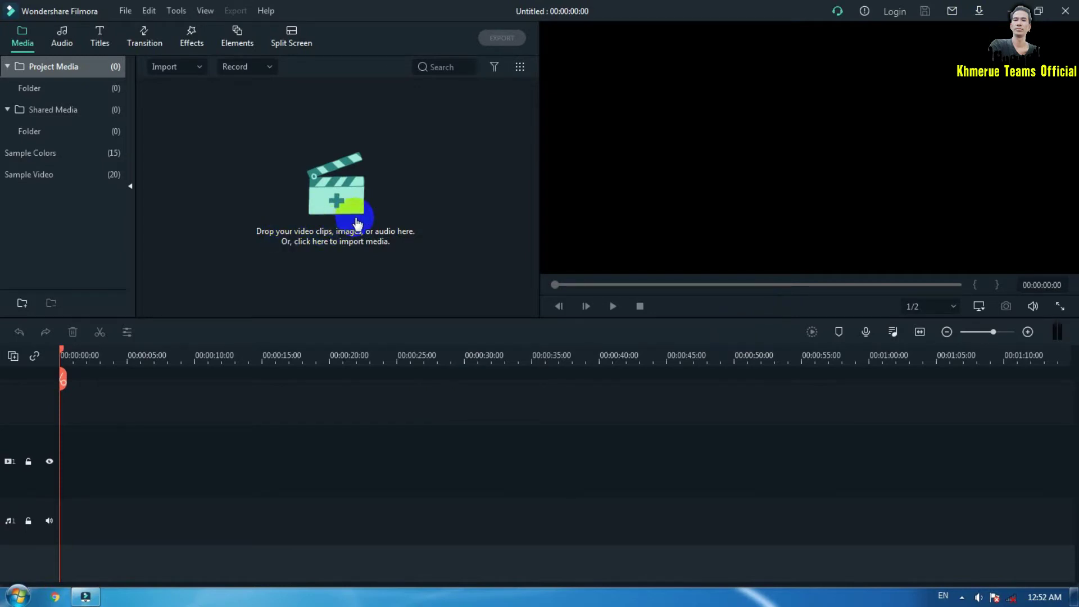
{"action": "left_click", "coordinate": [356, 223]}
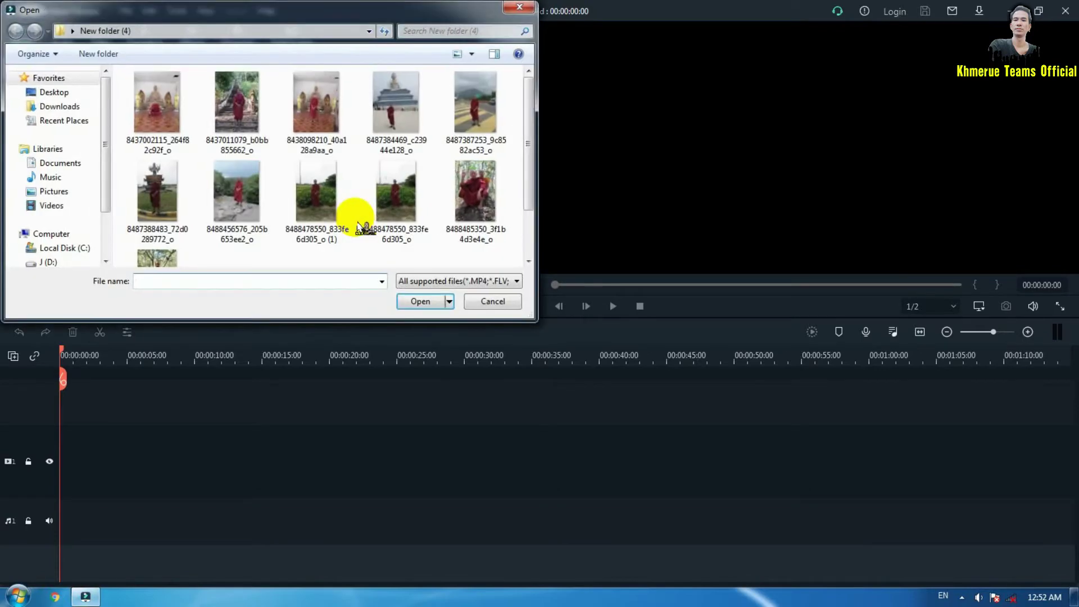
{"action": "left_click_drag", "start_coordinate": [514, 87], "coordinate": [149, 248]}
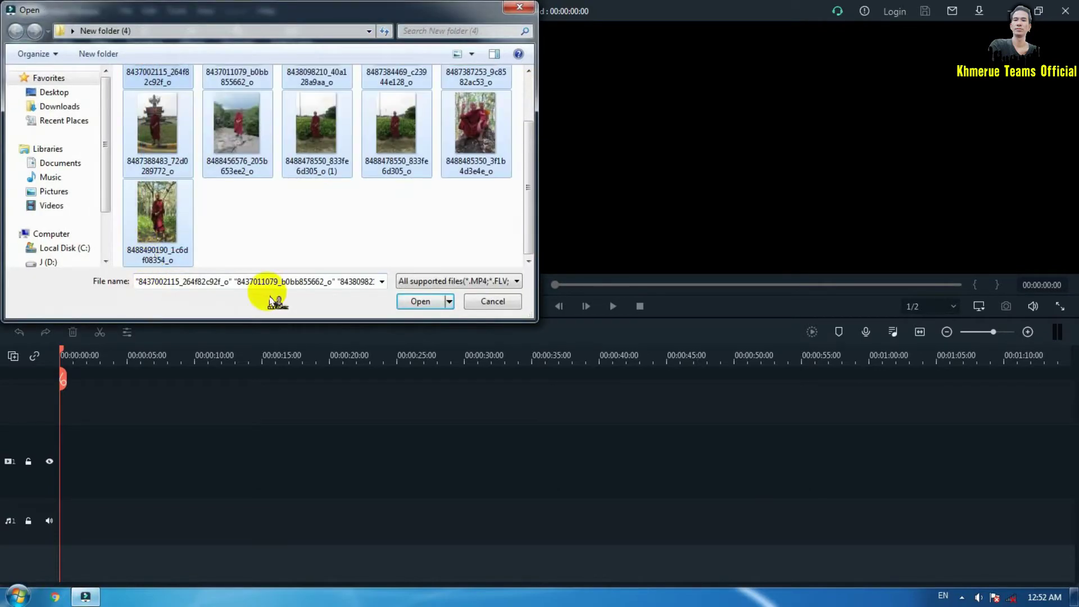
{"action": "left_click", "coordinate": [423, 303]}
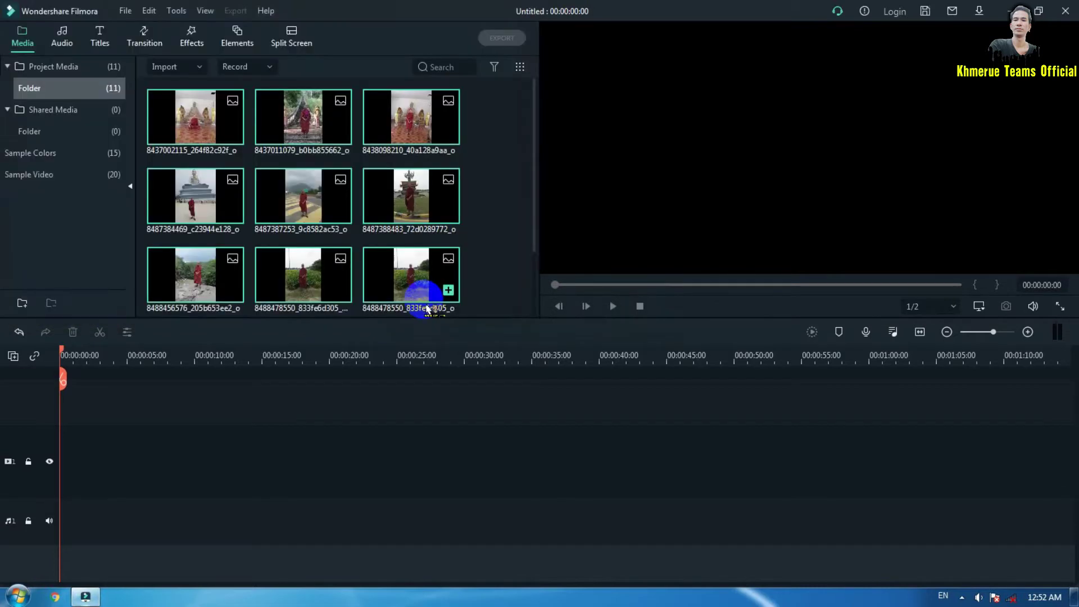
- Add the two-section vertical split screen layout at the start of video track 1 and open its second section for editing
{"action": "left_click_drag", "start_coordinate": [428, 308], "coordinate": [297, 44]}
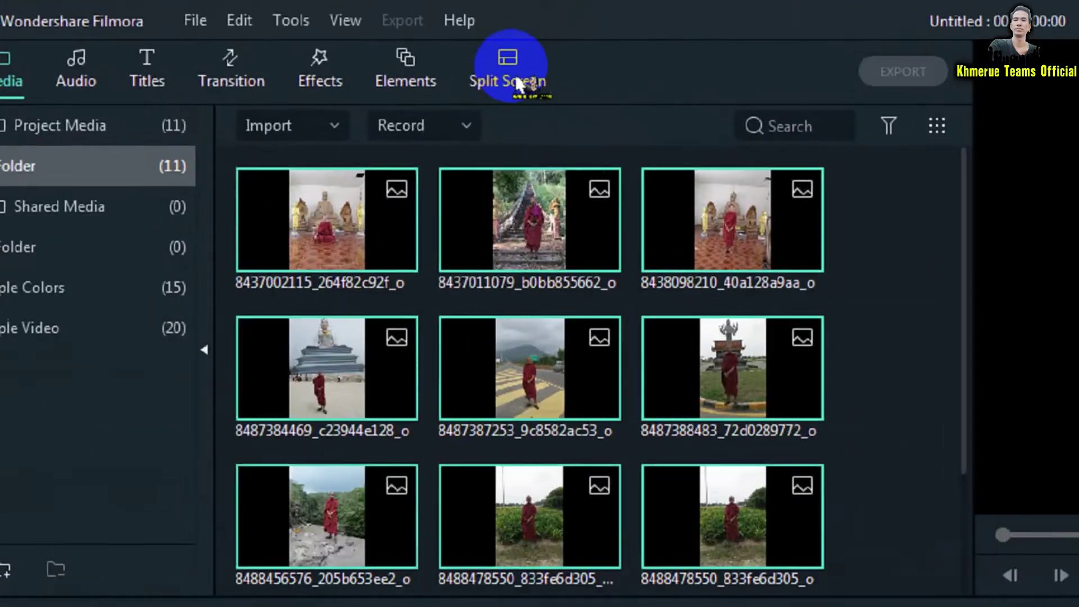
{"action": "left_click_drag", "start_coordinate": [516, 83], "coordinate": [542, 81]}
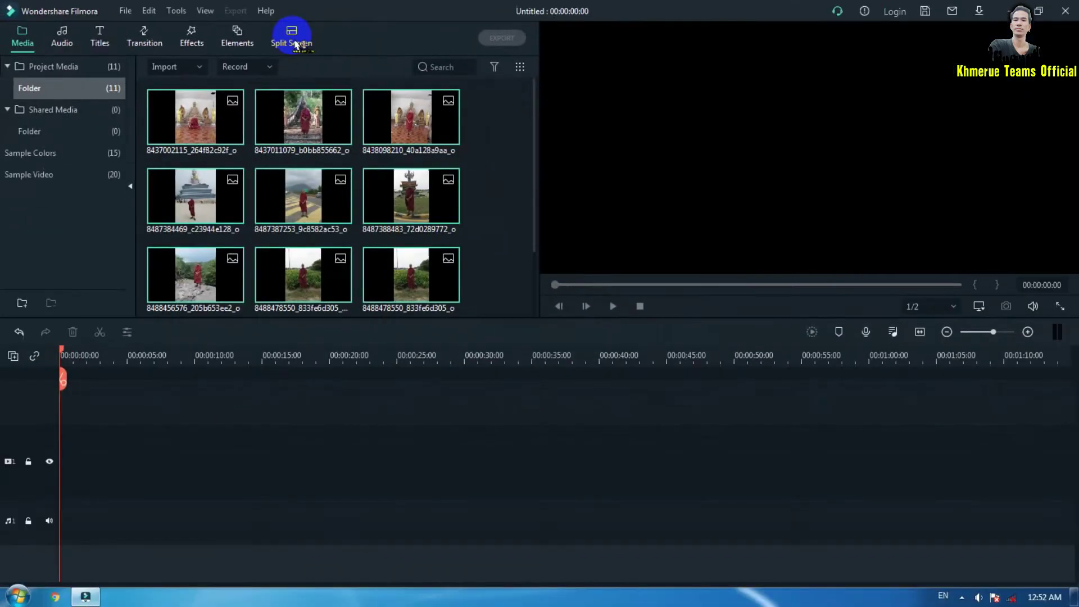
{"action": "left_click", "coordinate": [295, 43]}
{"action": "mouse_move", "coordinate": [285, 133]}
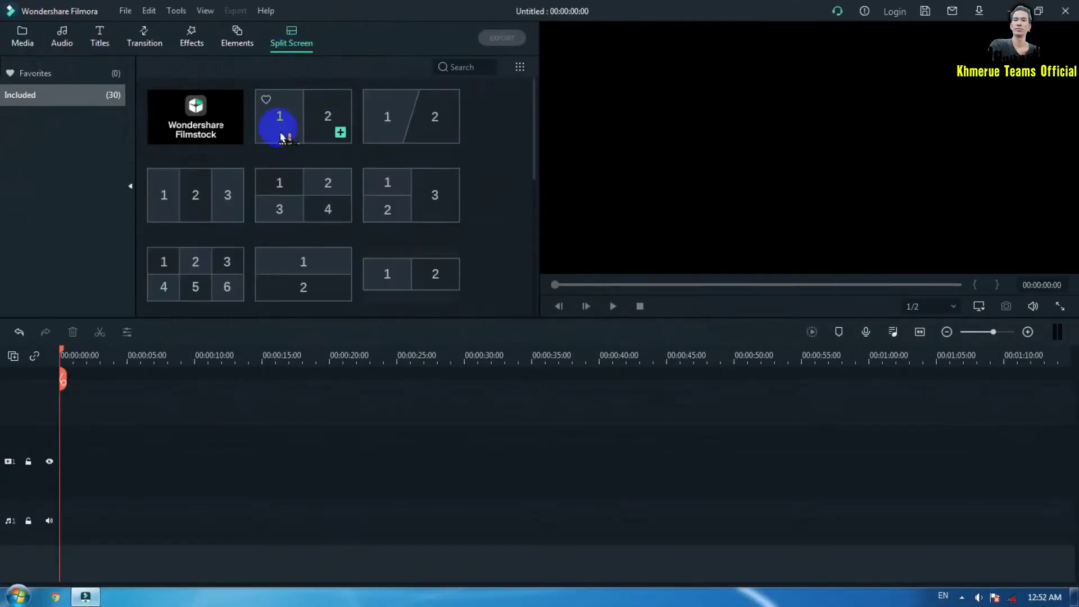
{"action": "mouse_move", "coordinate": [301, 116]}
{"action": "left_mouse_down"}
{"action": "mouse_move", "coordinate": [294, 174]}
{"action": "mouse_move", "coordinate": [176, 410]}
{"action": "mouse_move", "coordinate": [67, 462]}
{"action": "left_mouse_up"}
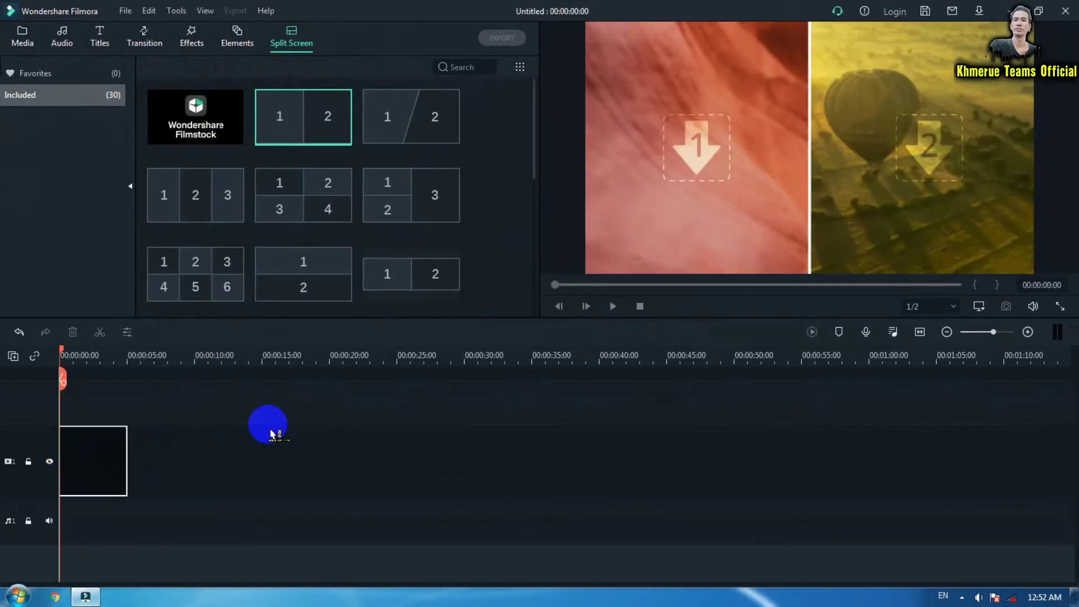
{"action": "left_click", "coordinate": [948, 109]}
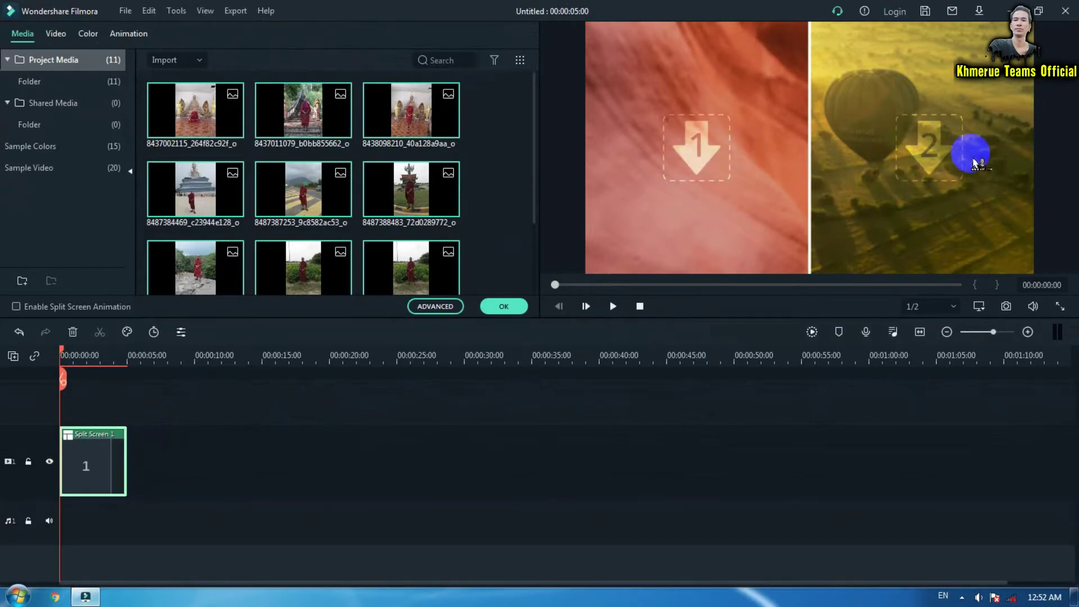
{"action": "left_click", "coordinate": [192, 115]}
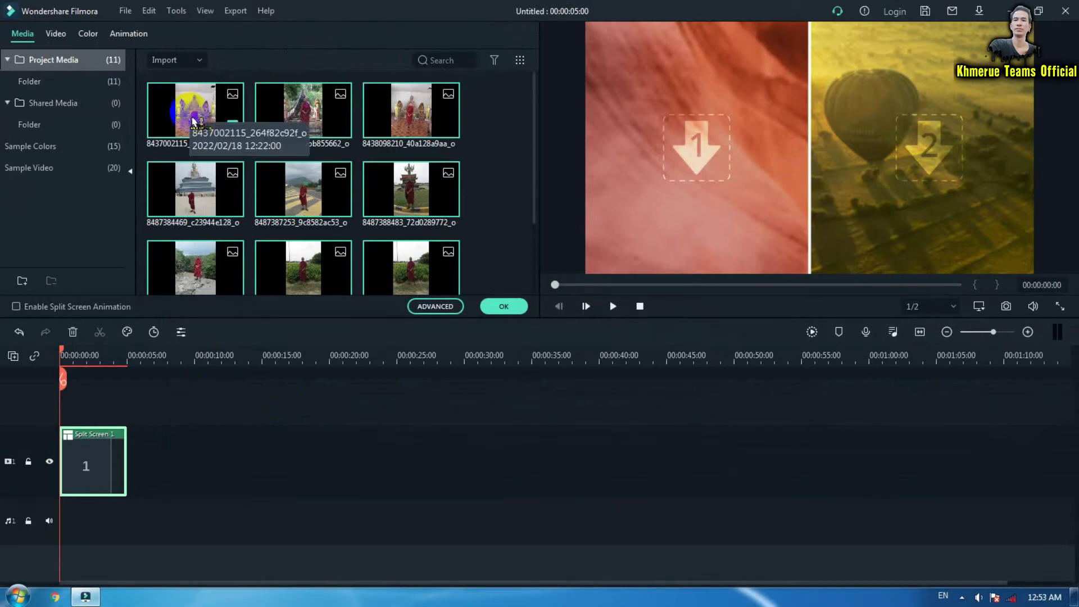
{"action": "left_click_drag", "start_coordinate": [193, 119], "coordinate": [686, 163]}
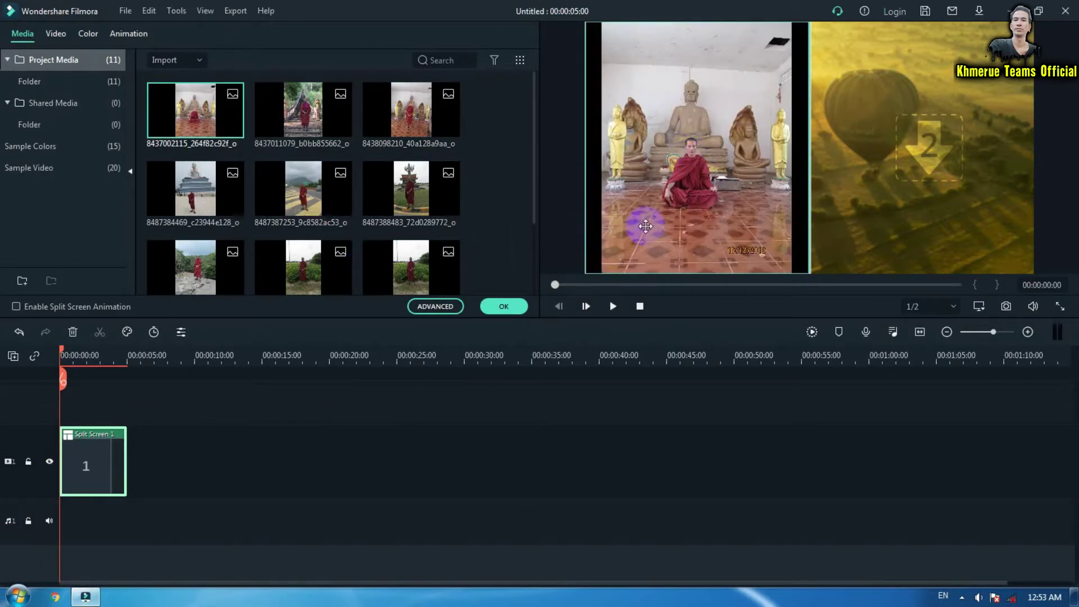
{"action": "left_click", "coordinate": [716, 115]}
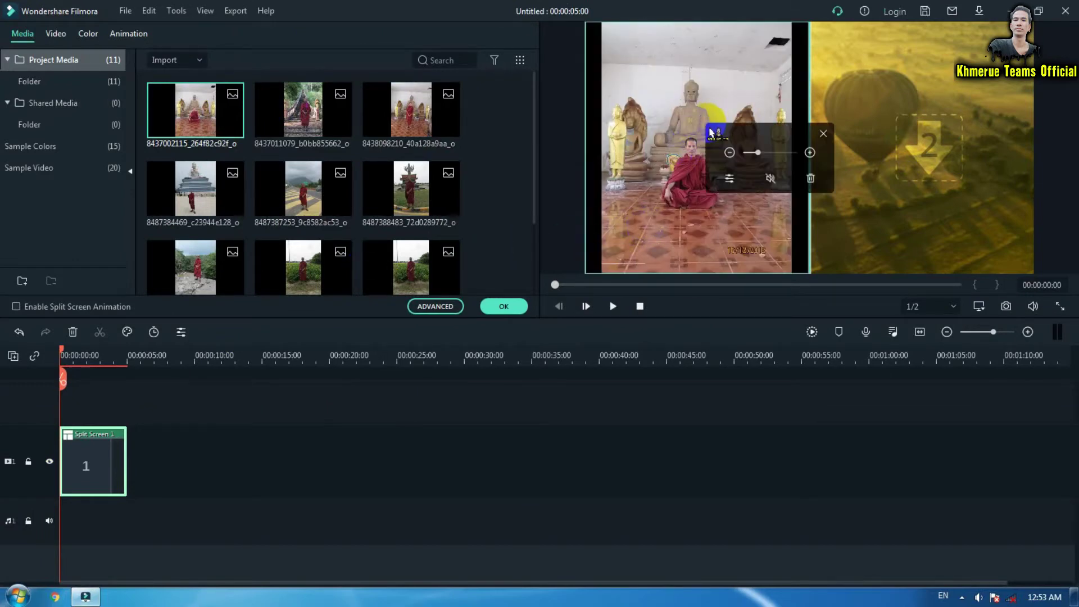
{"action": "left_click", "coordinate": [810, 152]}
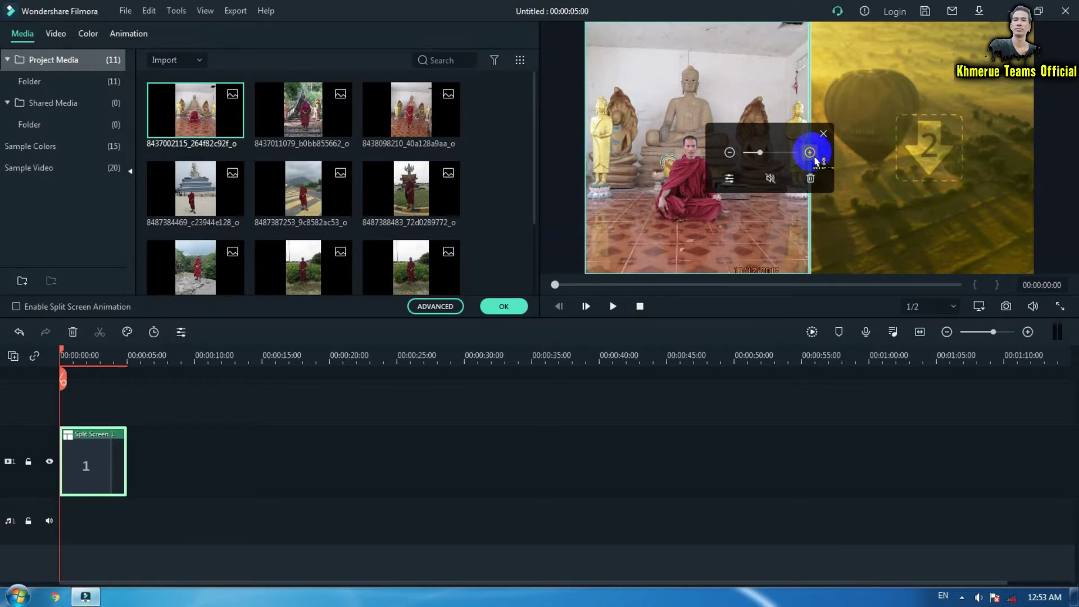
{"action": "left_click_drag", "start_coordinate": [670, 188], "coordinate": [672, 169]}
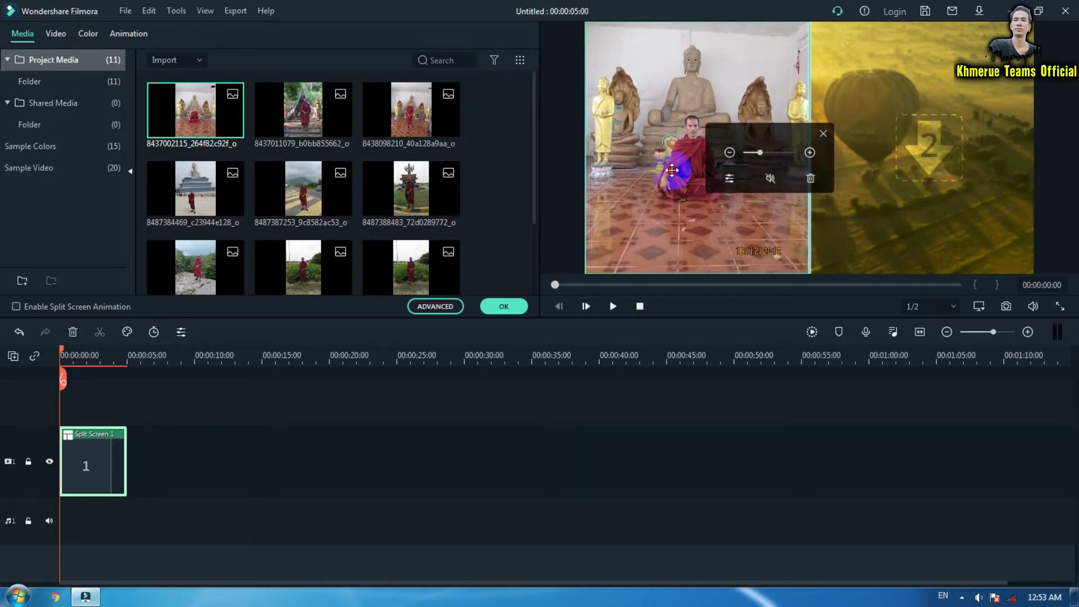
{"action": "left_click", "coordinate": [824, 135]}
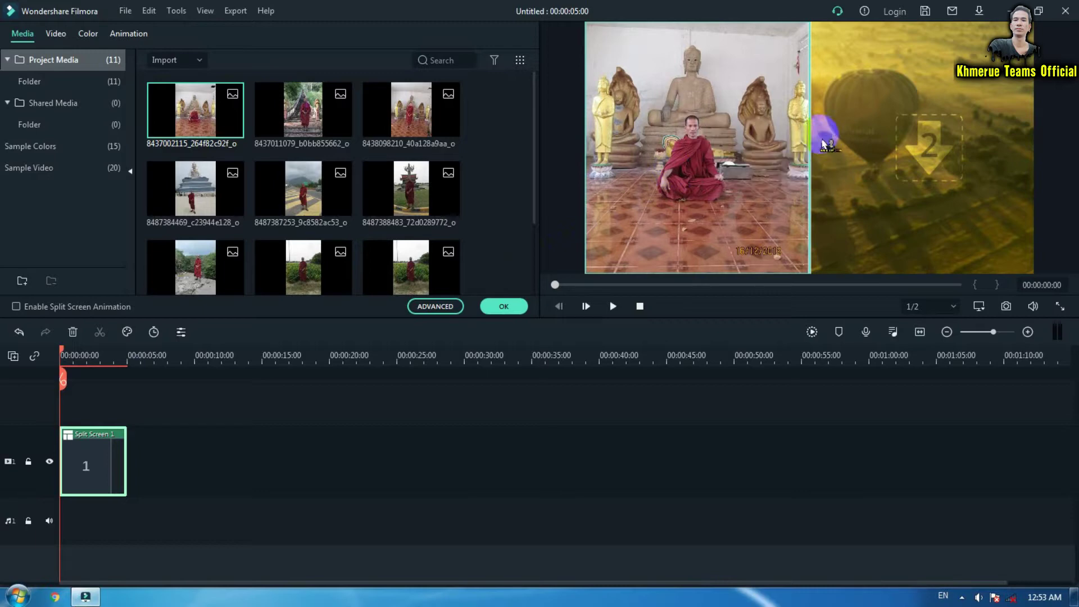
{"action": "left_click", "coordinate": [307, 124]}
{"action": "left_click_drag", "start_coordinate": [308, 124], "coordinate": [911, 185]}
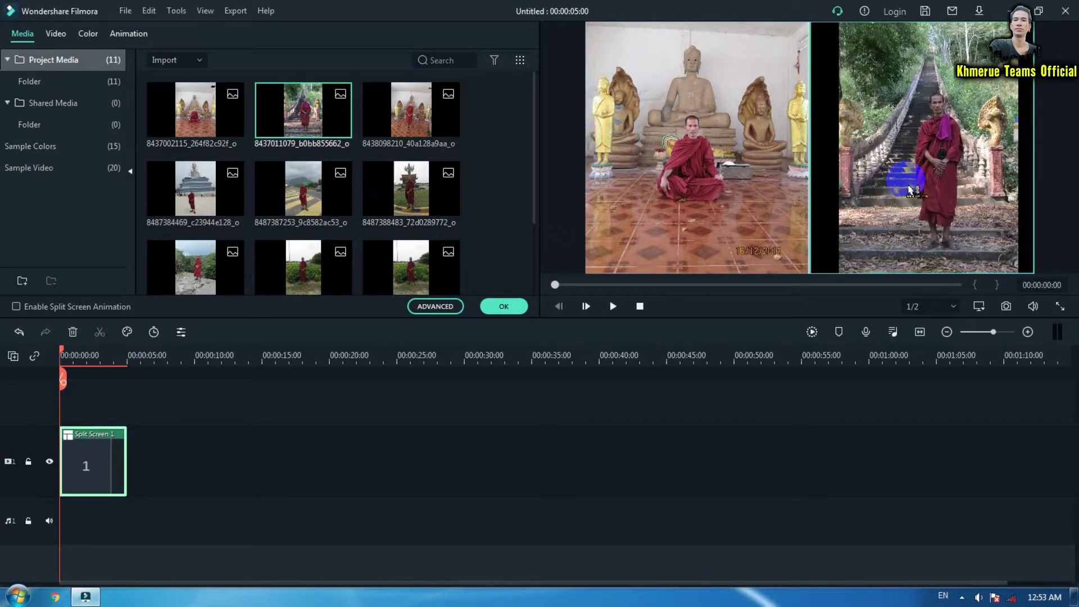
{"action": "left_click", "coordinate": [924, 166]}
{"action": "left_click", "coordinate": [810, 152]}
{"action": "left_click", "coordinate": [763, 153]}
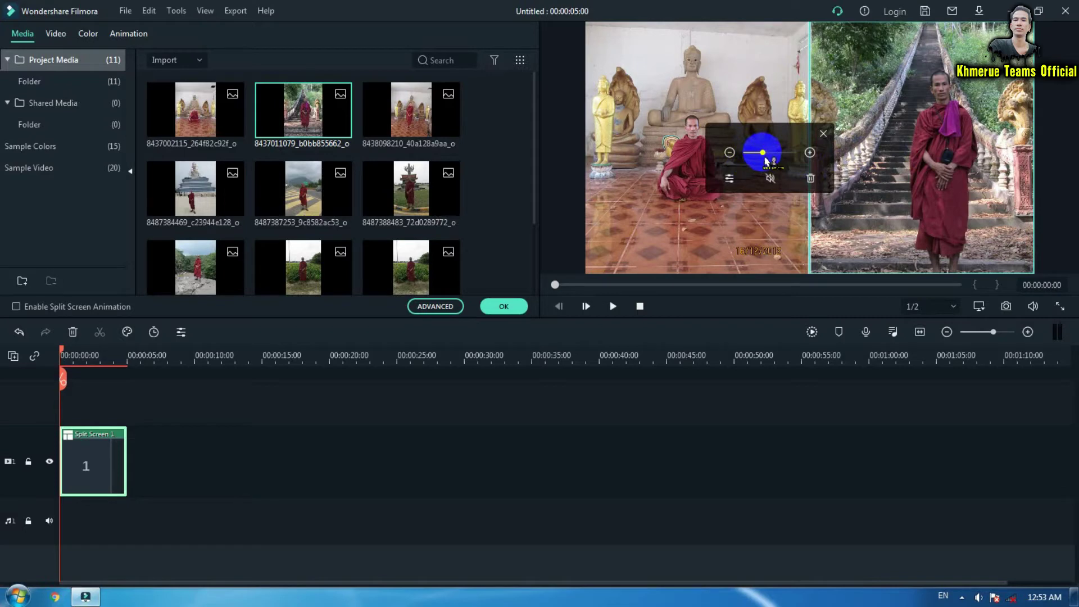
{"action": "left_click_drag", "start_coordinate": [765, 159], "coordinate": [763, 158]}
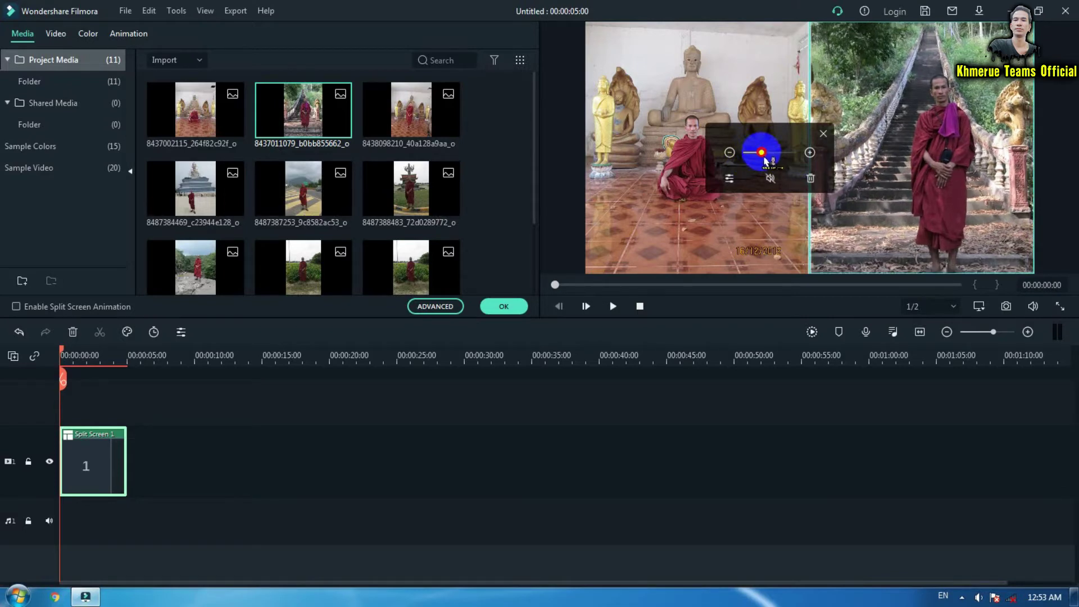
{"action": "left_click", "coordinate": [811, 156]}
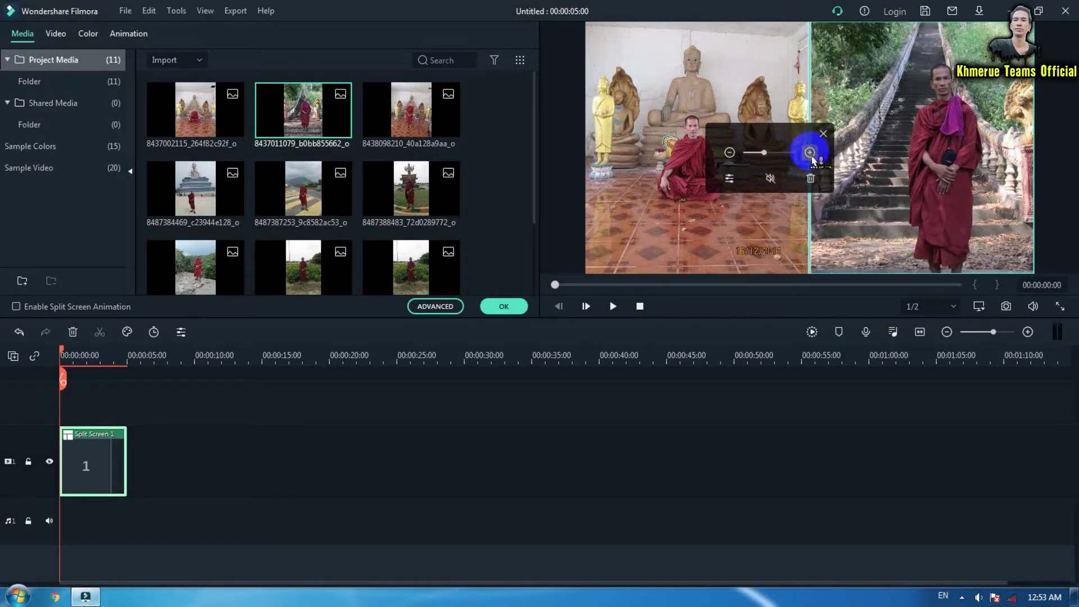
{"action": "left_click_drag", "start_coordinate": [969, 179], "coordinate": [960, 163]}
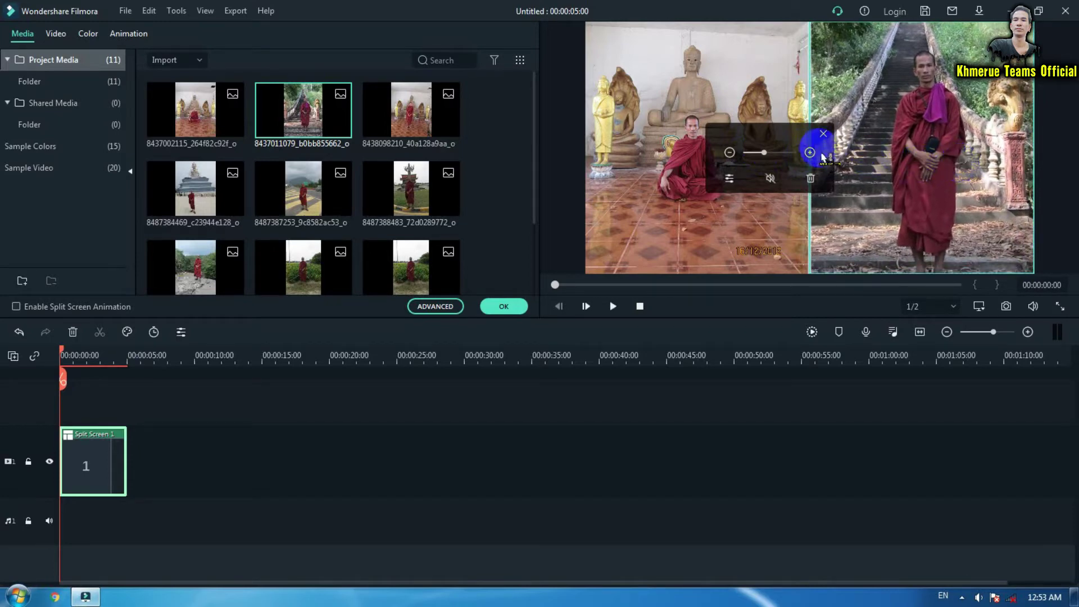
{"action": "left_click", "coordinate": [823, 133]}
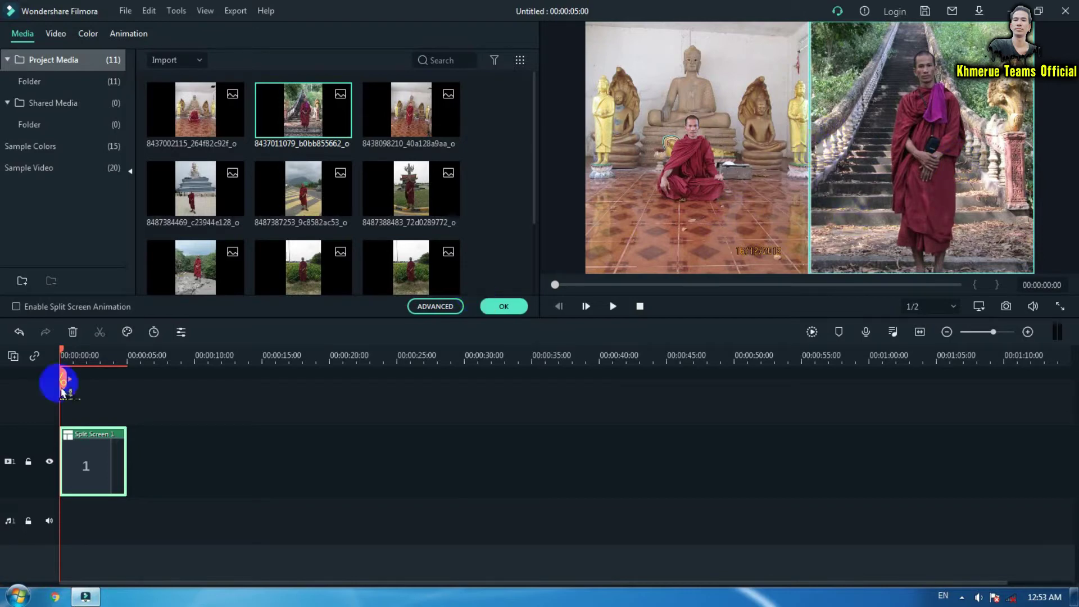
- Finish editing the split screen clip and take a snapshot of the composed preview frame
{"action": "left_click", "coordinate": [201, 415]}
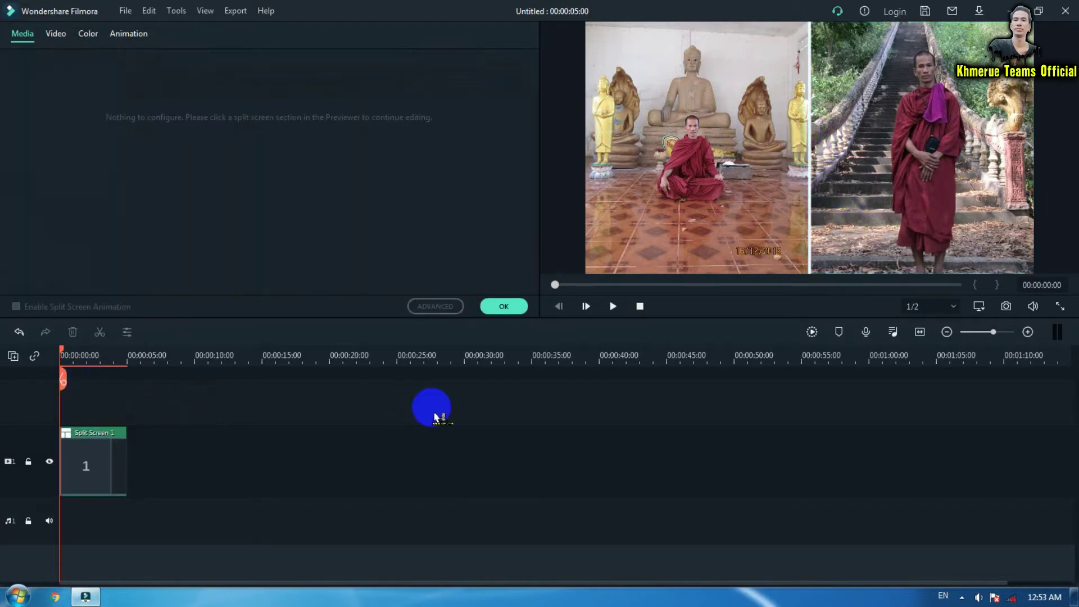
{"action": "left_click", "coordinate": [502, 306]}
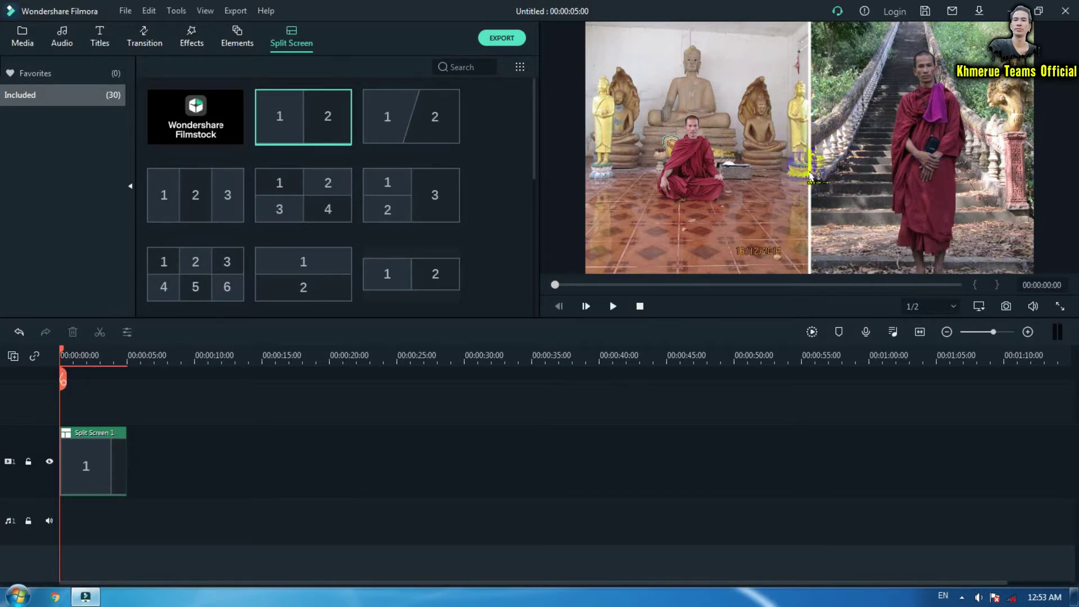
{"action": "left_click", "coordinate": [1007, 310]}
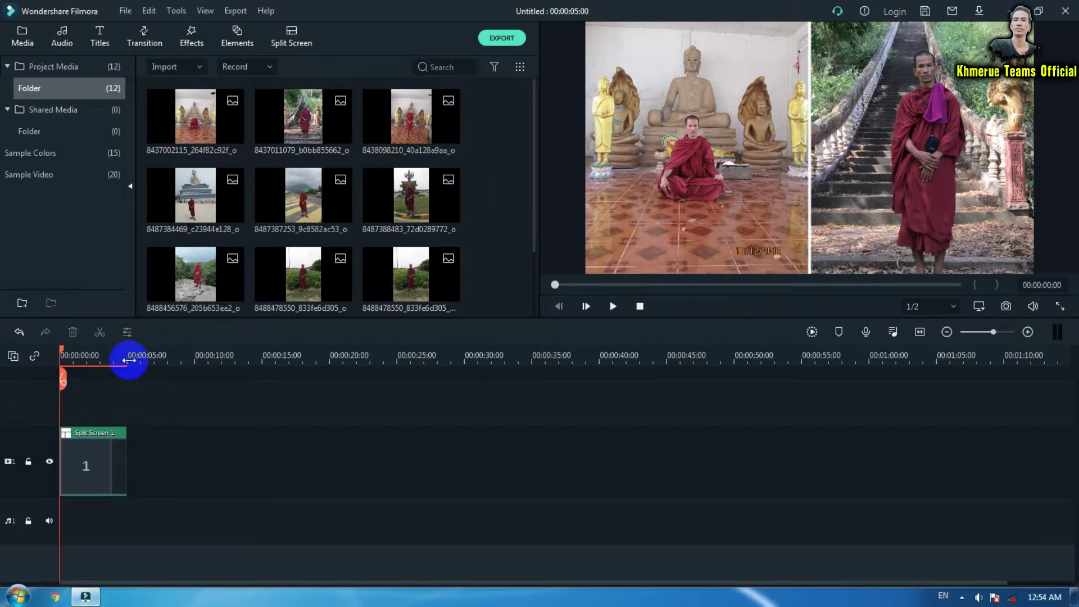
- Add a second two-section vertical split screen on video track 1 at 00:00:05:00, directly after the first clip
{"action": "left_click", "coordinate": [129, 361]}
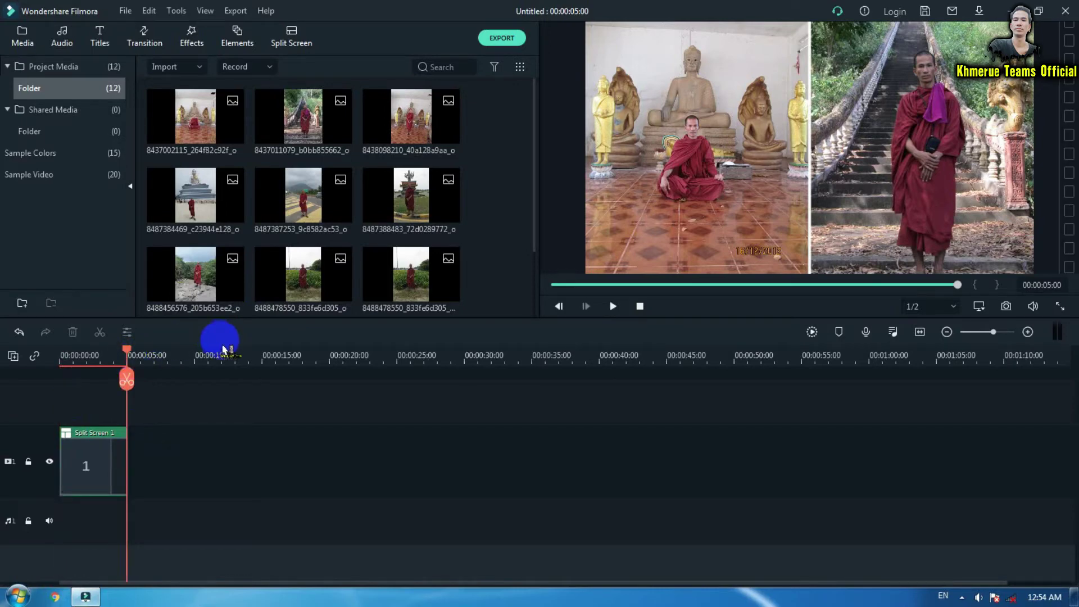
{"action": "left_click", "coordinate": [419, 129]}
{"action": "left_click", "coordinate": [293, 39]}
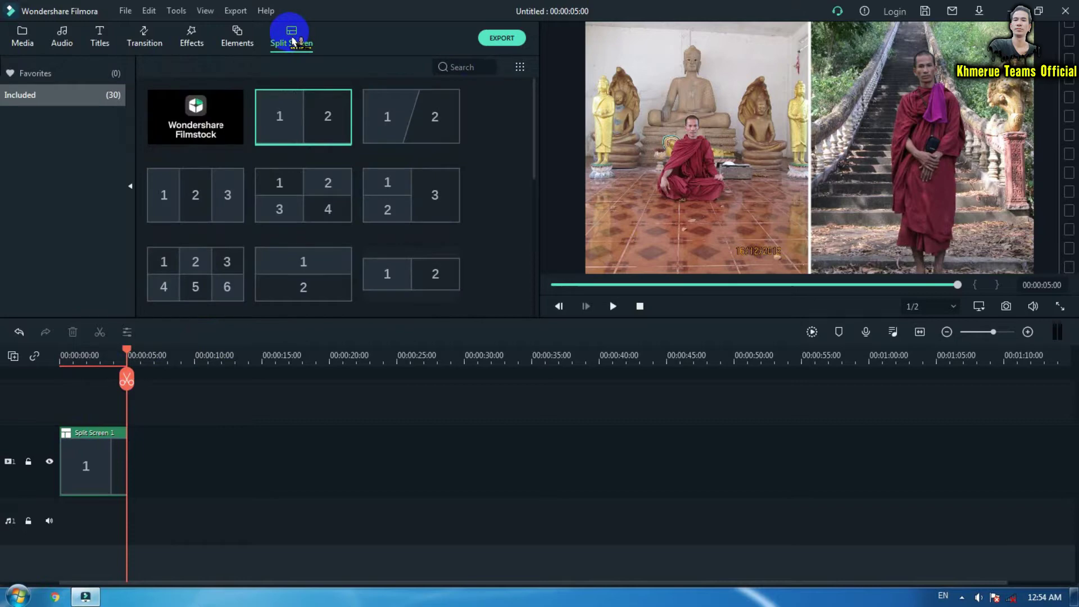
{"action": "left_click_drag", "start_coordinate": [284, 109], "coordinate": [136, 455]}
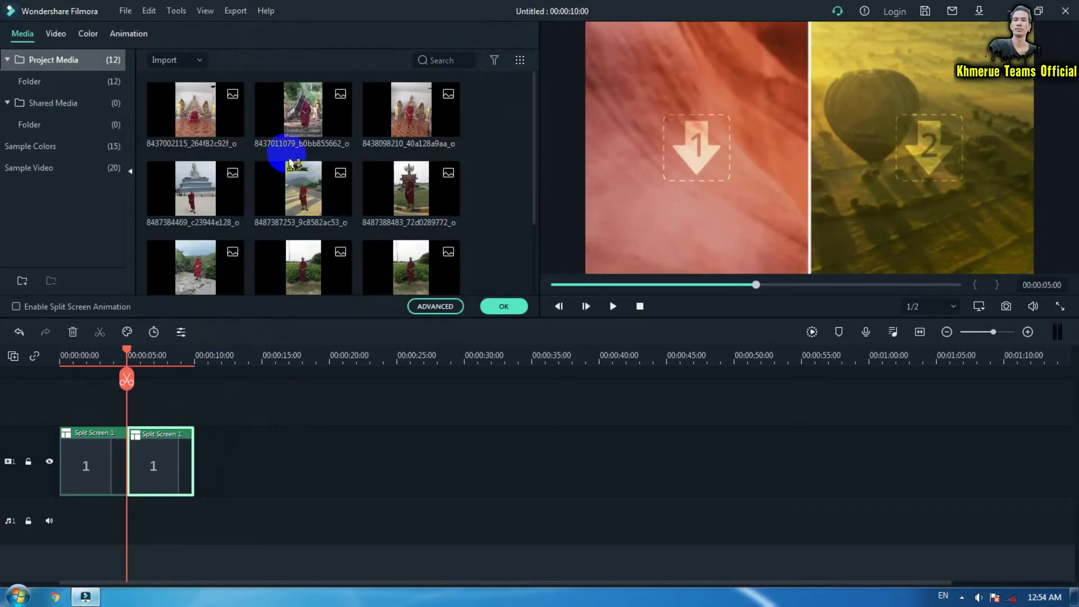
{"action": "left_click", "coordinate": [417, 123]}
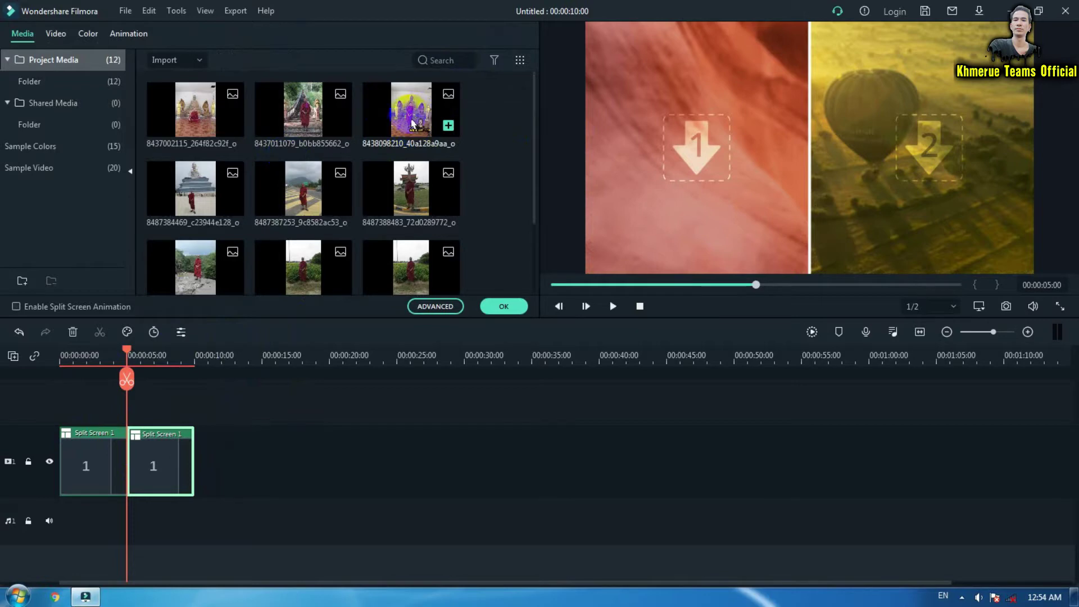
{"action": "left_click_drag", "start_coordinate": [412, 123], "coordinate": [712, 163]}
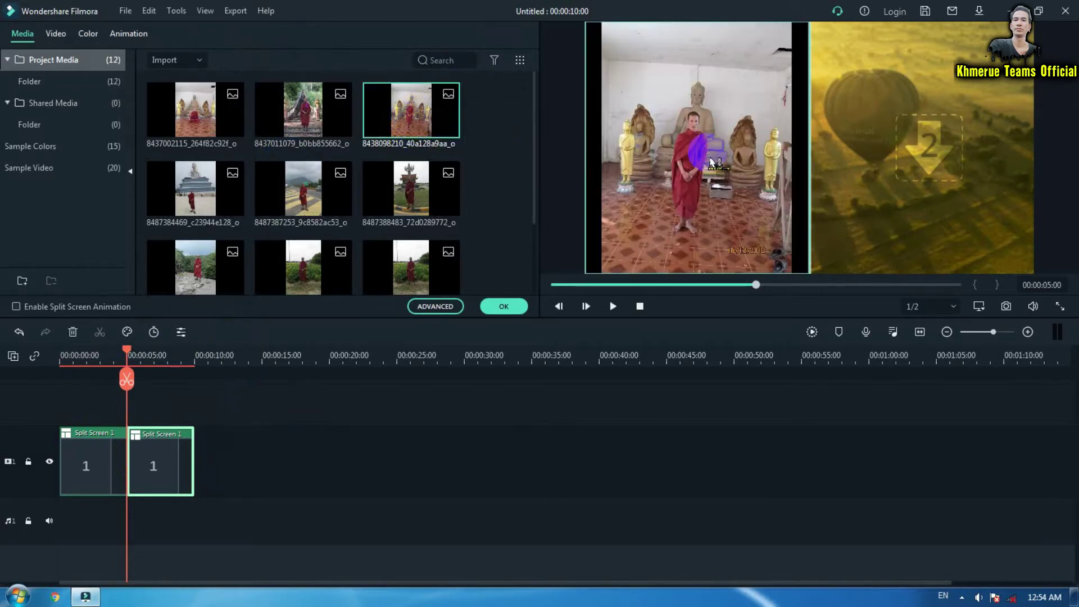
{"action": "left_click", "coordinate": [808, 156]}
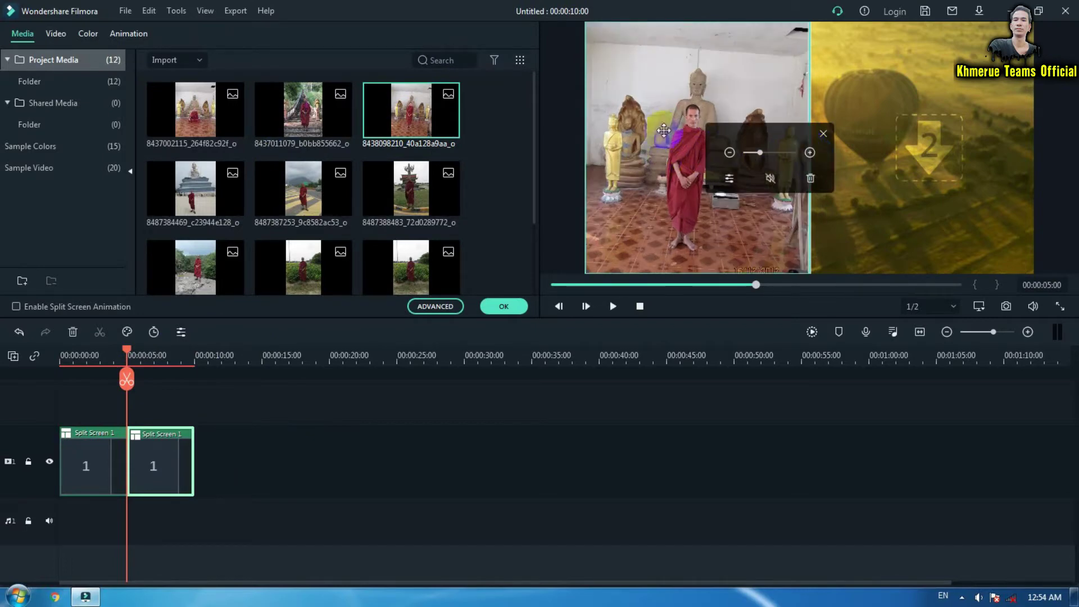
{"action": "left_click_drag", "start_coordinate": [664, 119], "coordinate": [664, 103]}
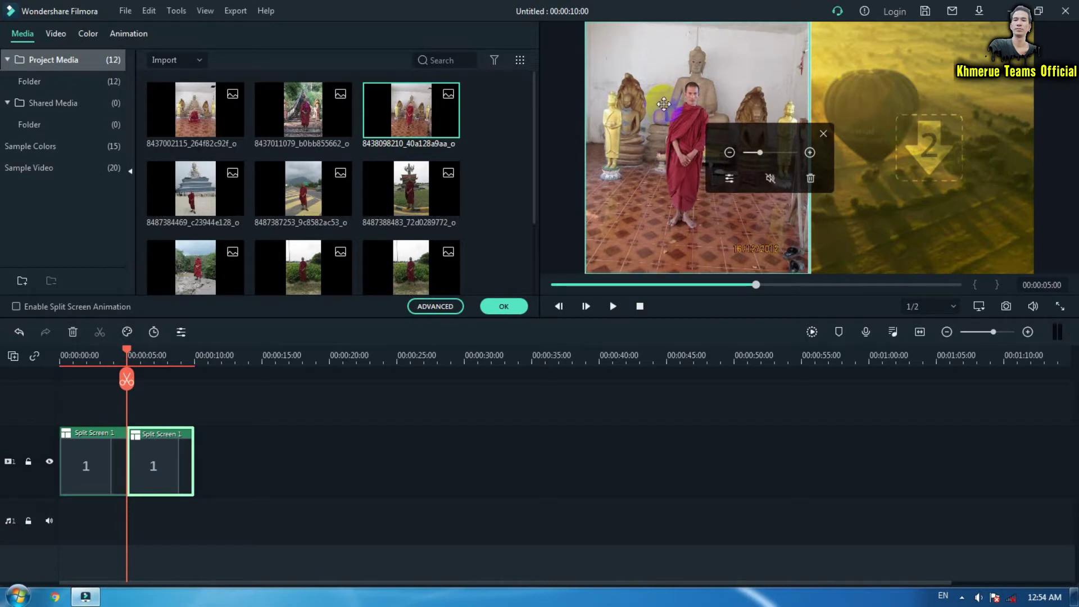
{"action": "left_click", "coordinate": [824, 135]}
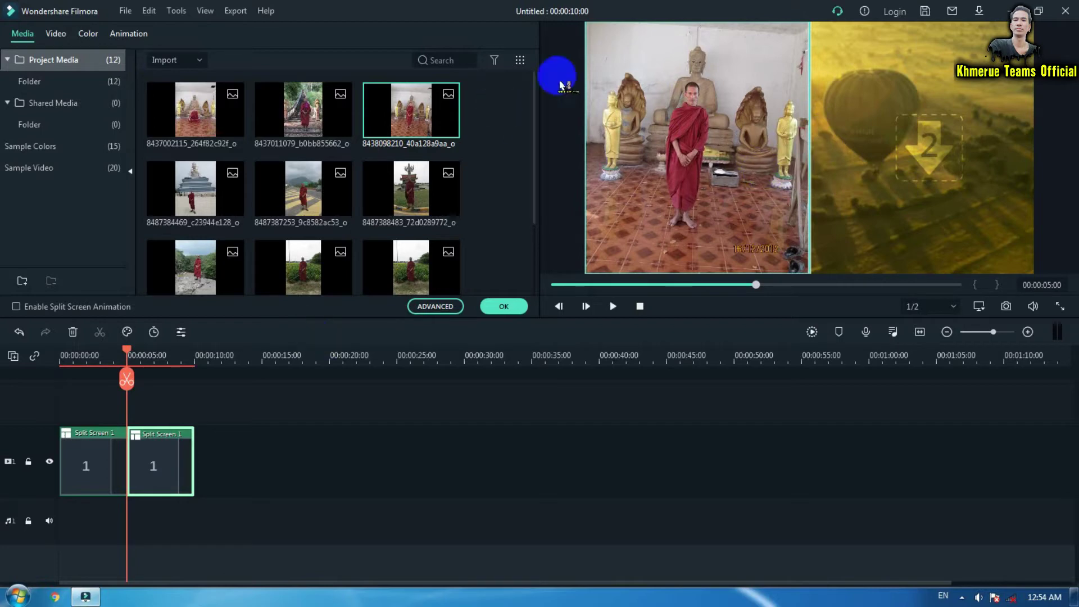
{"action": "left_click_drag", "start_coordinate": [190, 194], "coordinate": [930, 200]}
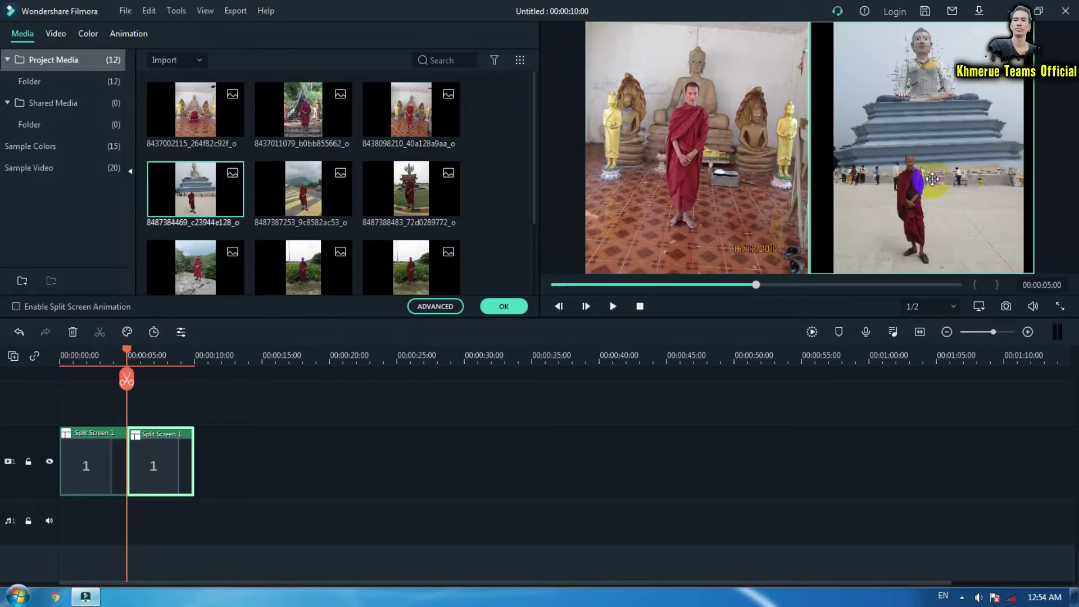
{"action": "left_click", "coordinate": [811, 154]}
{"action": "left_click", "coordinate": [810, 152]}
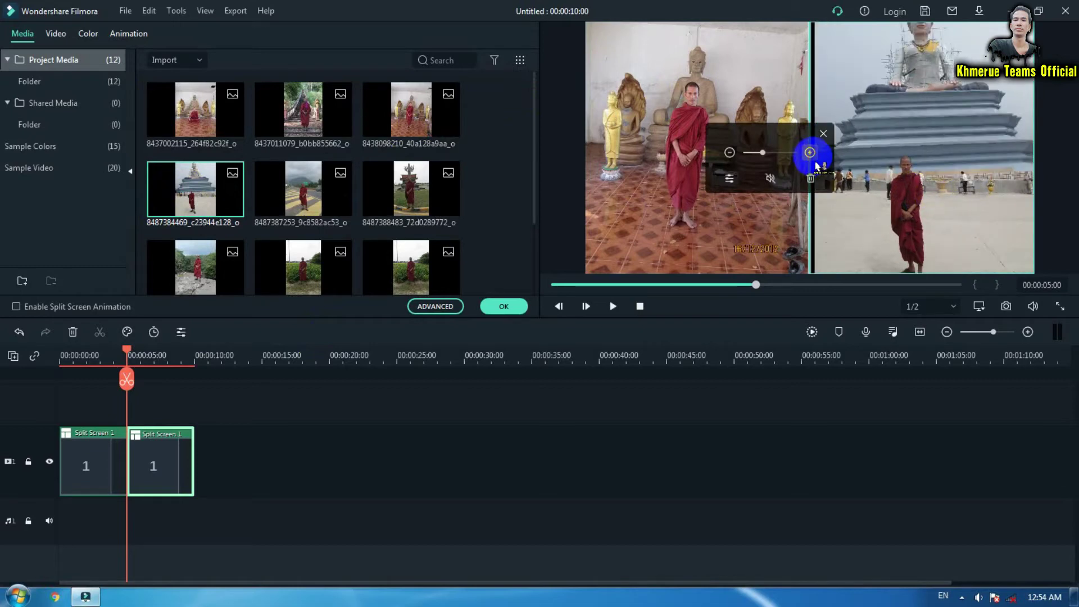
{"action": "left_click_drag", "start_coordinate": [963, 222], "coordinate": [962, 178]}
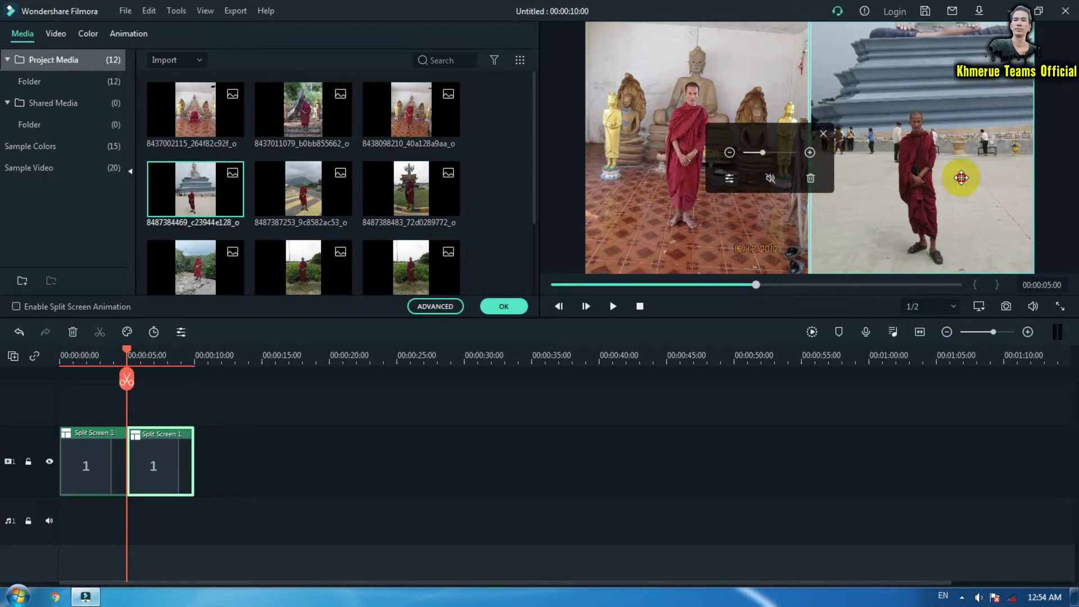
{"action": "left_click", "coordinate": [823, 134]}
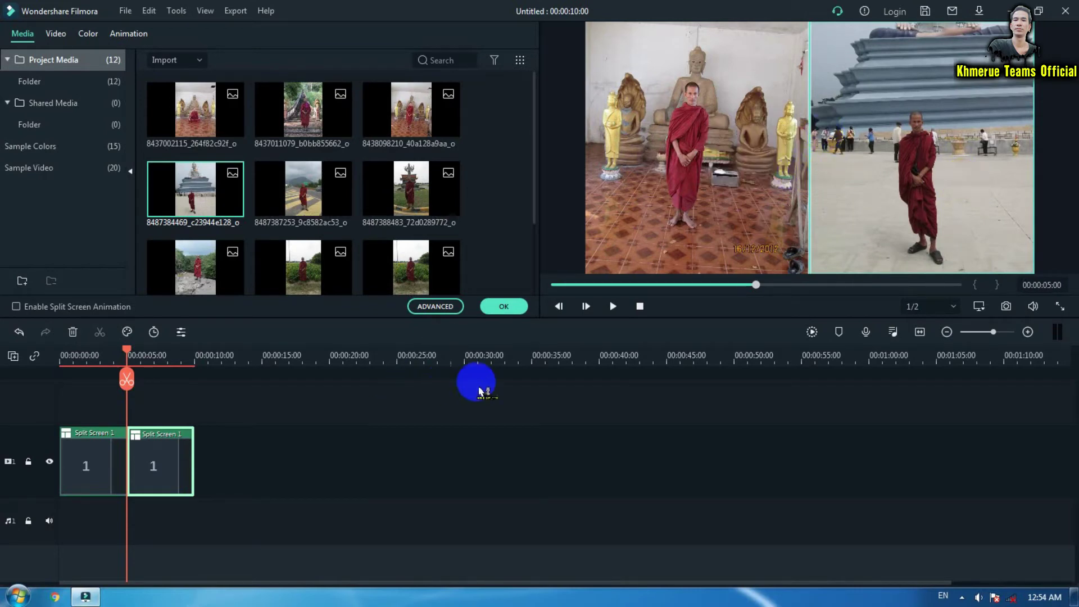
- Take a snapshot of the second composed split screen frame
{"action": "left_click", "coordinate": [1007, 308]}
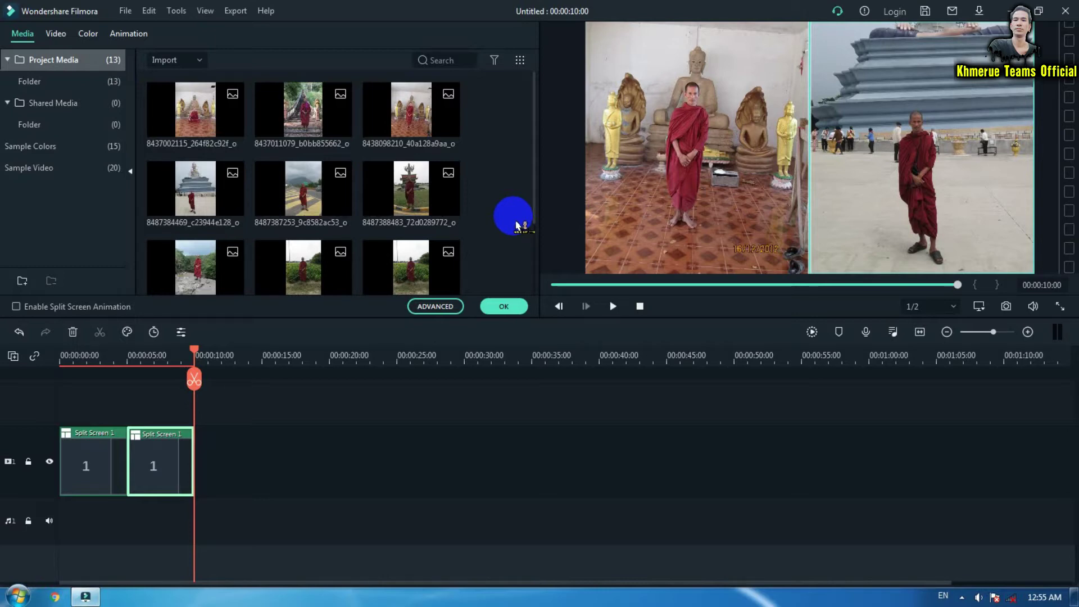
{"action": "scroll", "coordinate": [516, 226], "scroll_direction": "down", "scroll_amount": 3}
{"action": "scroll", "coordinate": [517, 226], "scroll_direction": "up", "scroll_amount": 2}
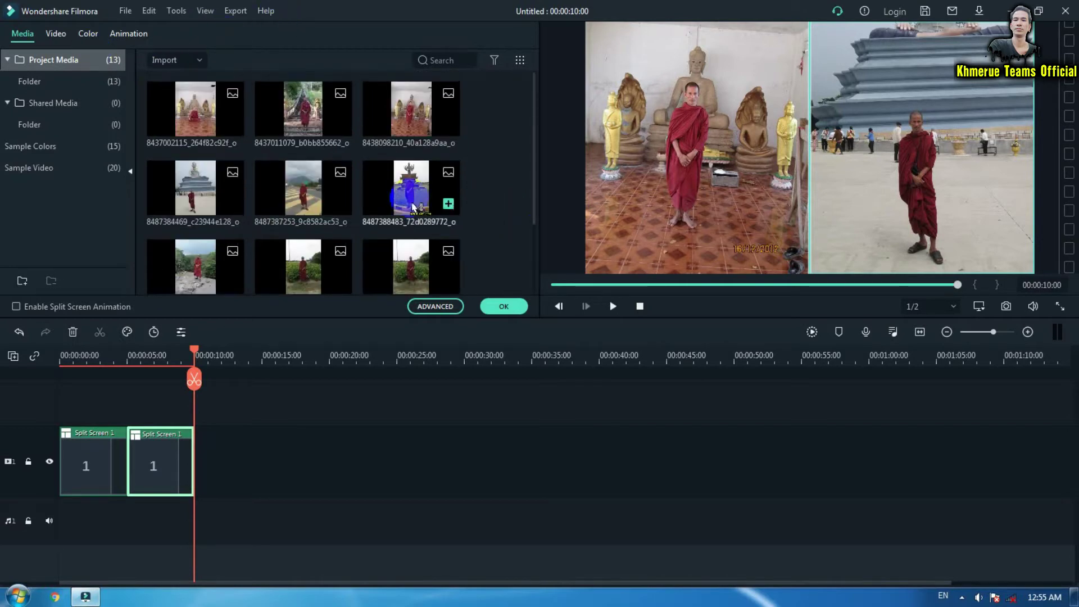
- Finish editing the second clip and add a third two-section vertical split screen on video track 1 at 00:00:10:00, directly after it
{"action": "left_click", "coordinate": [500, 308]}
{"action": "left_click", "coordinate": [294, 39]}
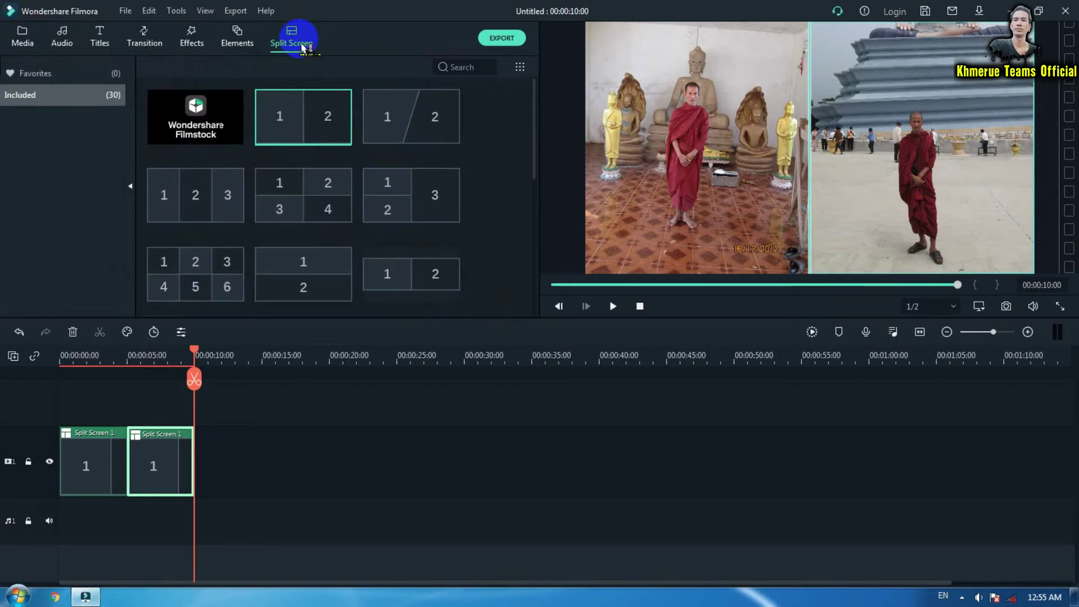
{"action": "left_click_drag", "start_coordinate": [289, 113], "coordinate": [207, 458]}
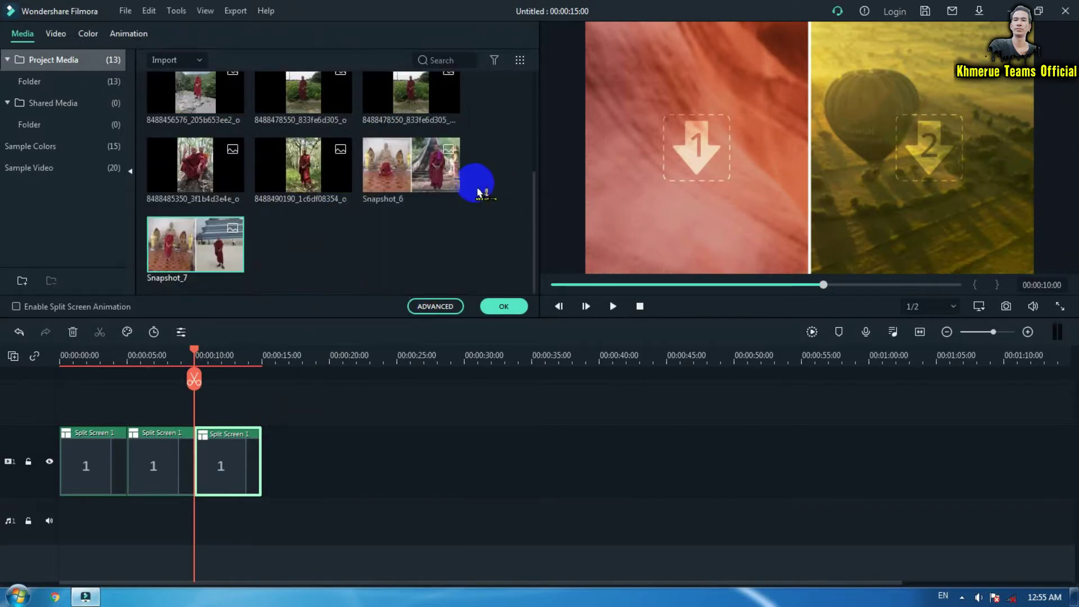
{"action": "left_click_drag", "start_coordinate": [193, 160], "coordinate": [689, 198]}
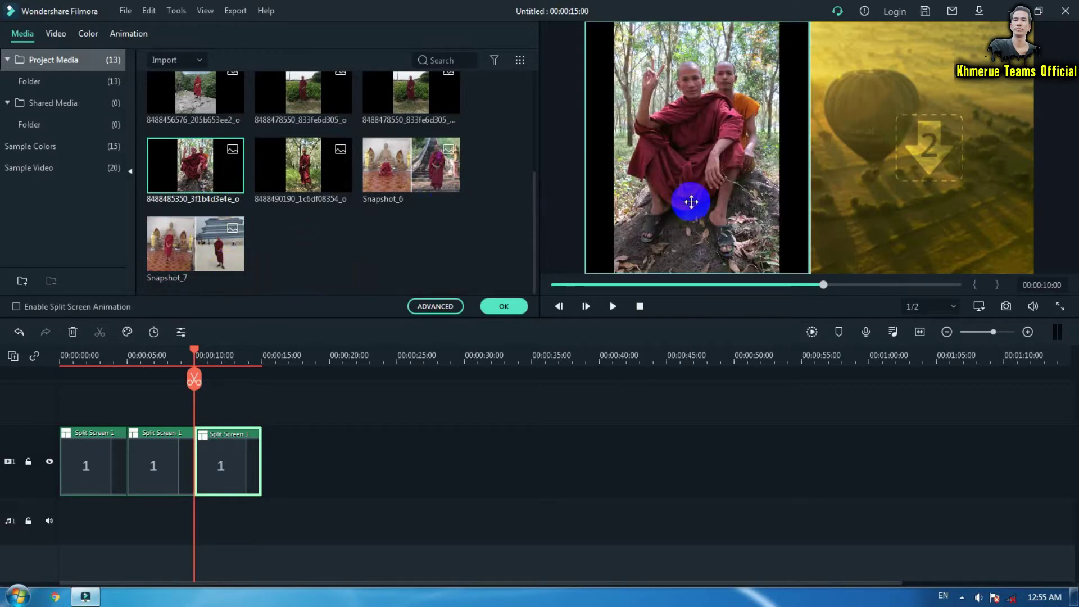
{"action": "left_click", "coordinate": [713, 169]}
{"action": "left_click", "coordinate": [810, 152]}
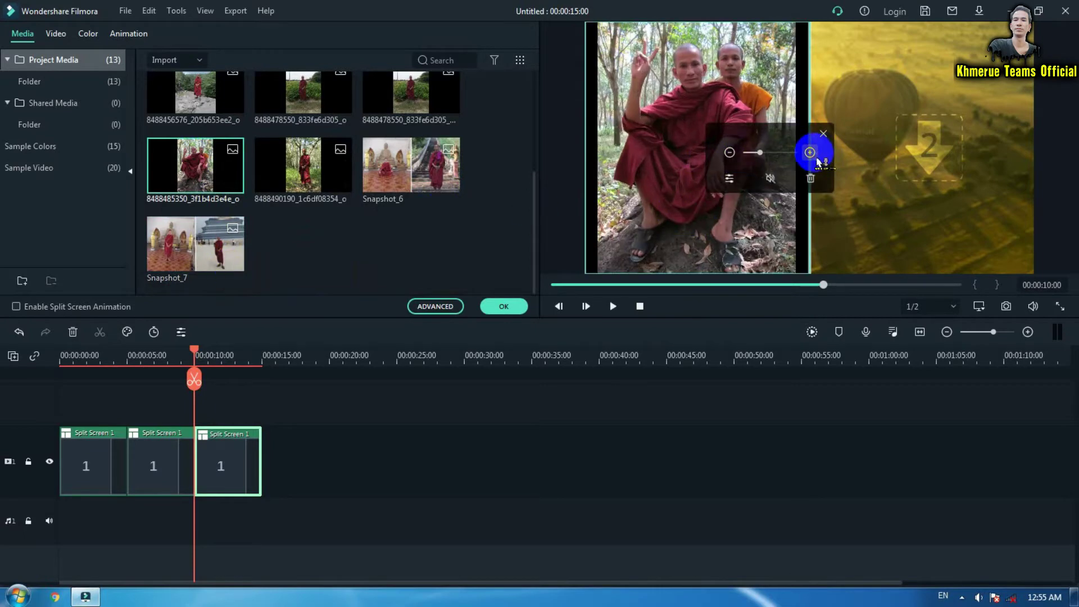
{"action": "left_click", "coordinate": [810, 152]}
{"action": "left_click_drag", "start_coordinate": [743, 67], "coordinate": [742, 99]}
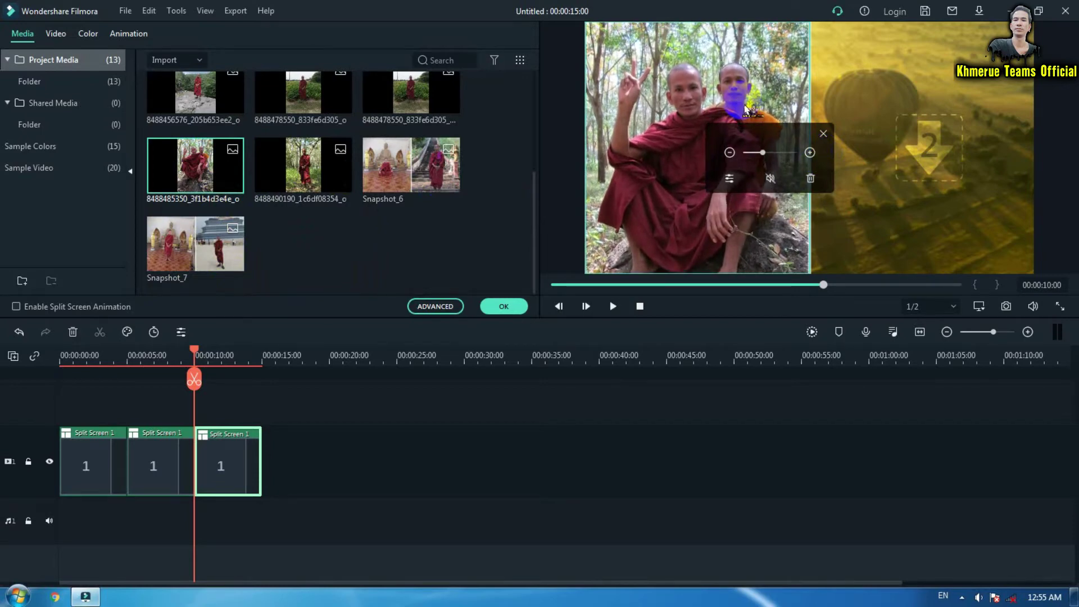
{"action": "left_click", "coordinate": [824, 134]}
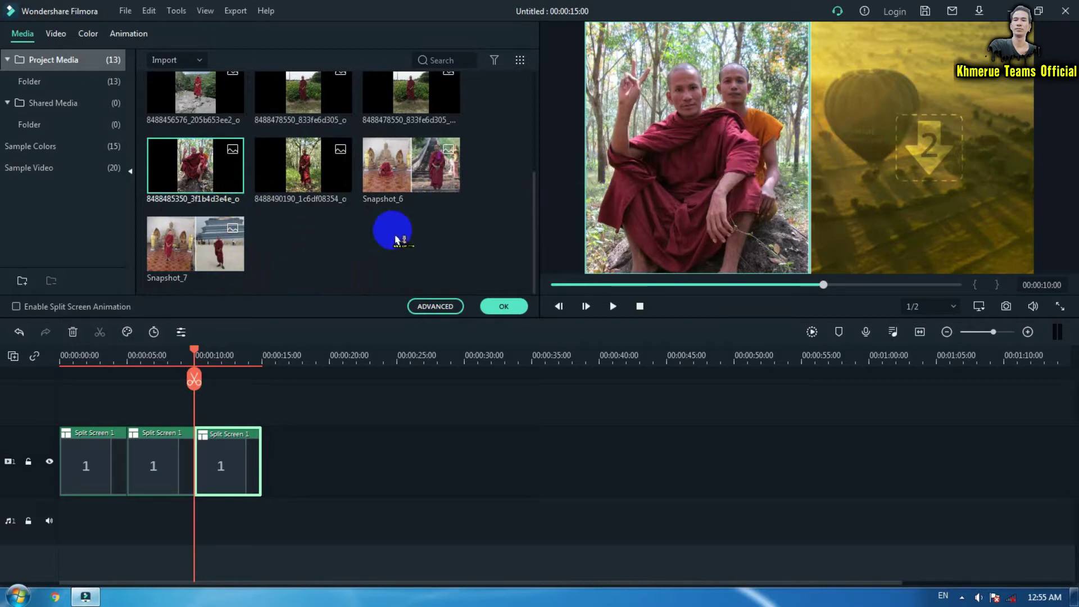
{"action": "left_click", "coordinate": [303, 172]}
{"action": "left_click_drag", "start_coordinate": [303, 171], "coordinate": [905, 175]}
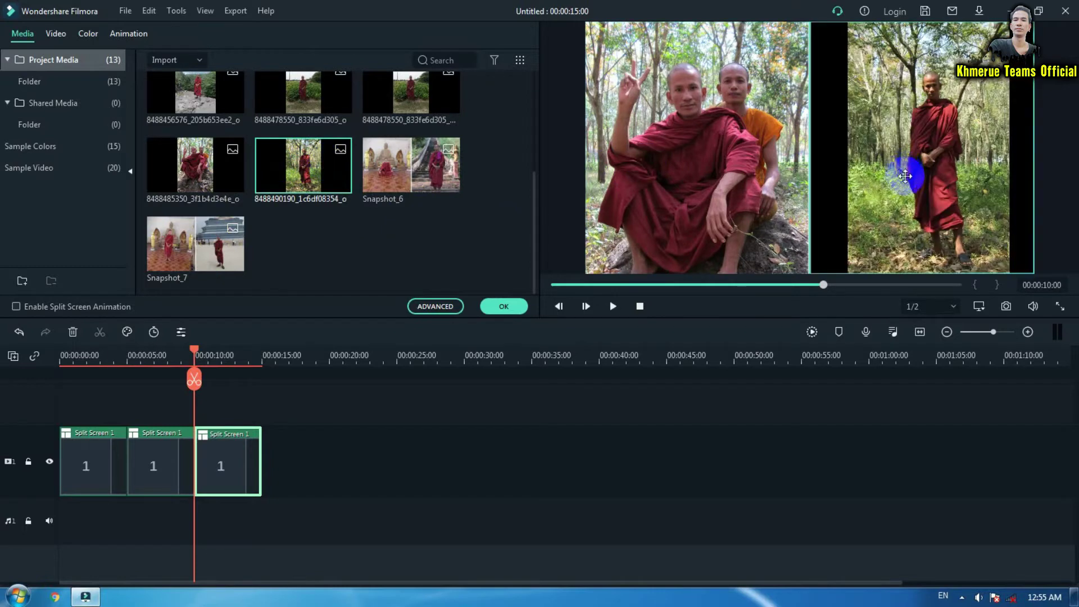
{"action": "left_click", "coordinate": [814, 157]}
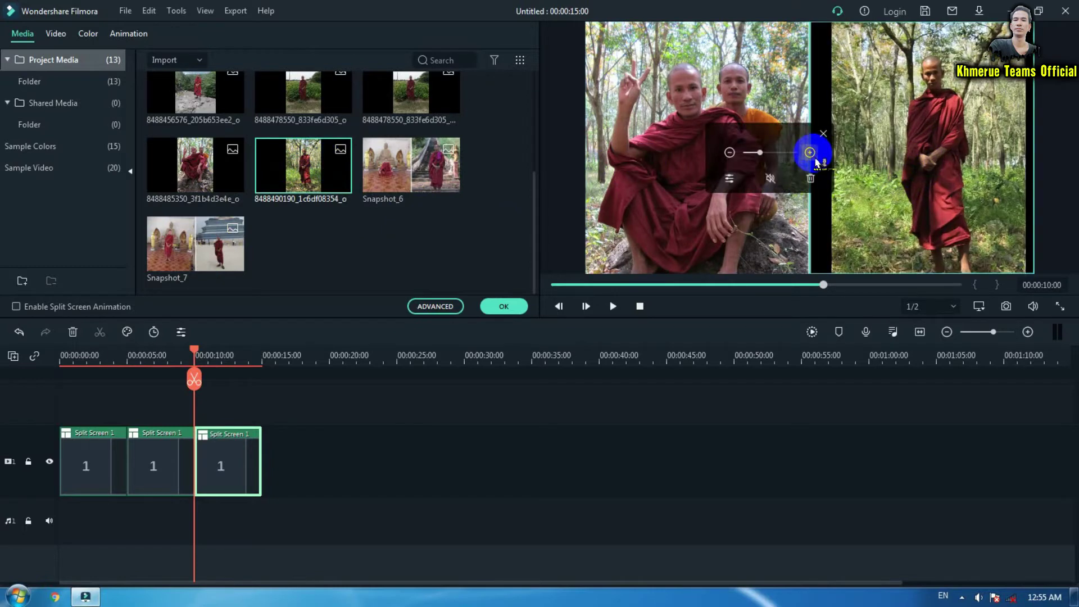
{"action": "left_click", "coordinate": [814, 158]}
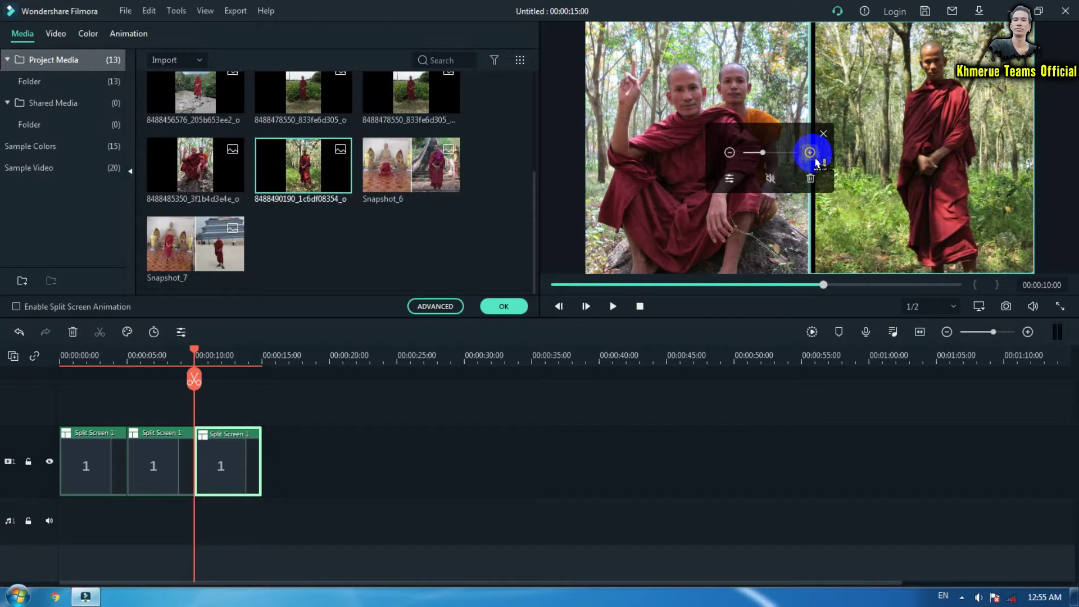
{"action": "left_click", "coordinate": [815, 153]}
{"action": "mouse_move", "coordinate": [944, 125]}
{"action": "left_mouse_down"}
{"action": "mouse_move", "coordinate": [940, 150]}
{"action": "mouse_move", "coordinate": [947, 145]}
{"action": "left_mouse_up"}
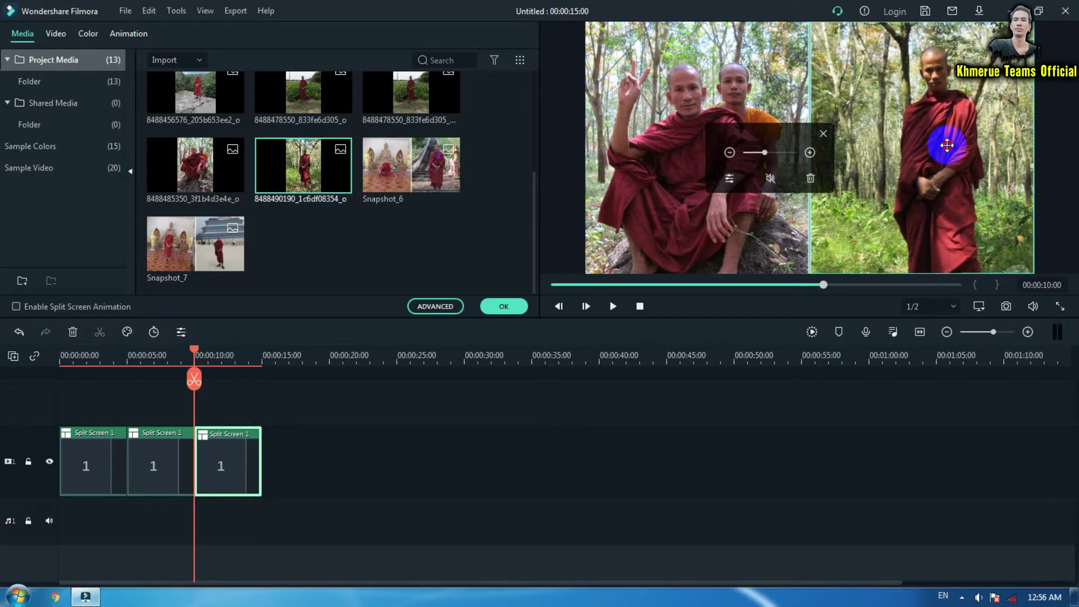
{"action": "left_click", "coordinate": [729, 152]}
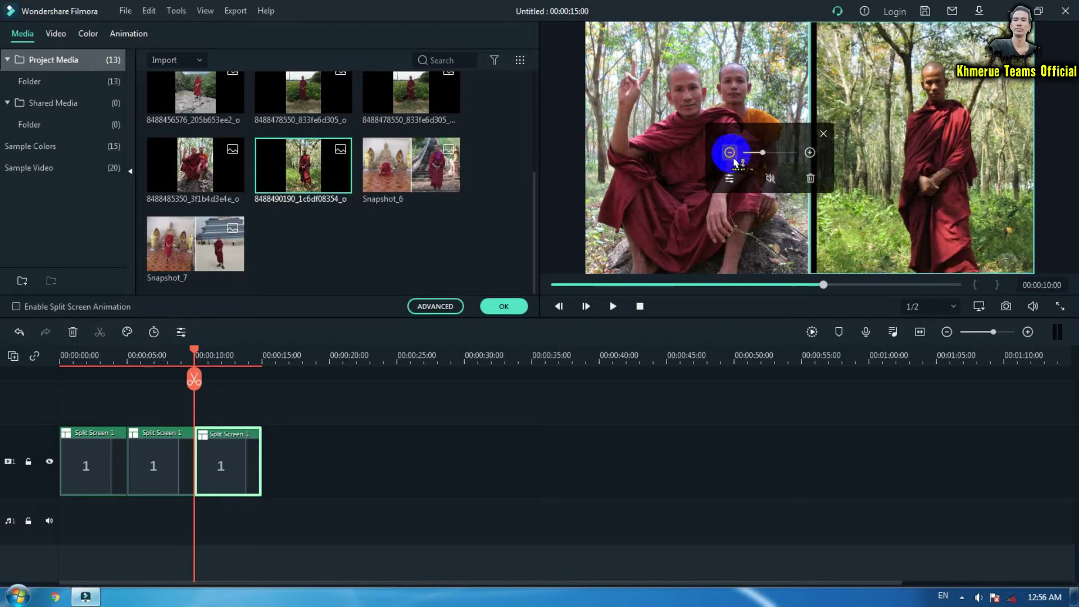
{"action": "left_click", "coordinate": [810, 154]}
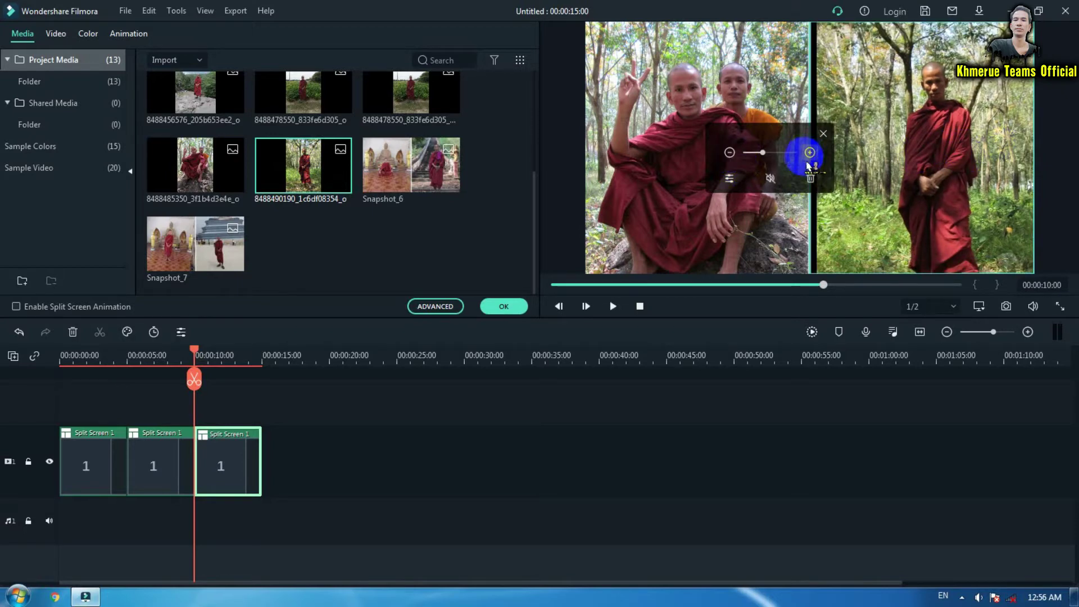
{"action": "mouse_move", "coordinate": [927, 165]}
{"action": "left_mouse_down"}
{"action": "mouse_move", "coordinate": [938, 165]}
{"action": "mouse_move", "coordinate": [929, 155]}
{"action": "left_mouse_up"}
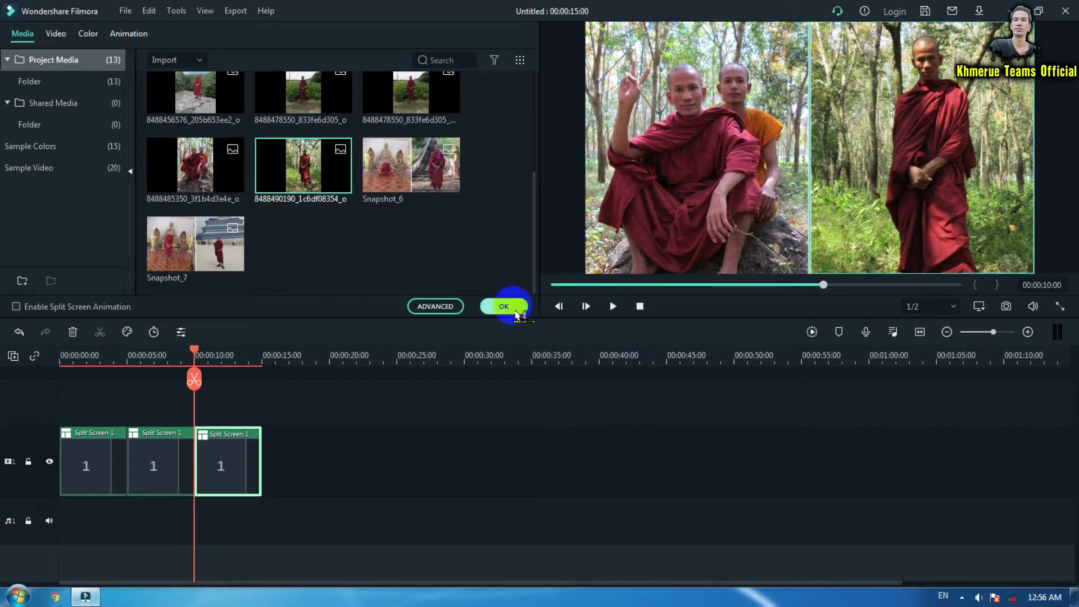
- Take a snapshot of the third composed split screen frame and finish editing the clip
{"action": "left_click", "coordinate": [1007, 310]}
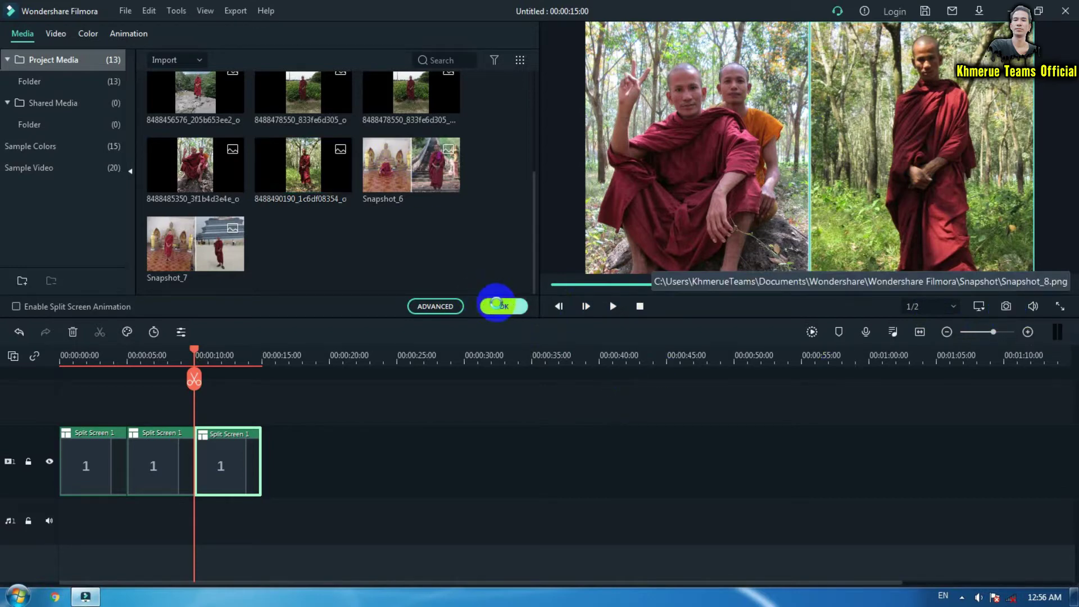
{"action": "left_click", "coordinate": [496, 305]}
{"action": "scroll", "coordinate": [501, 168], "scroll_direction": "down", "scroll_amount": 5}
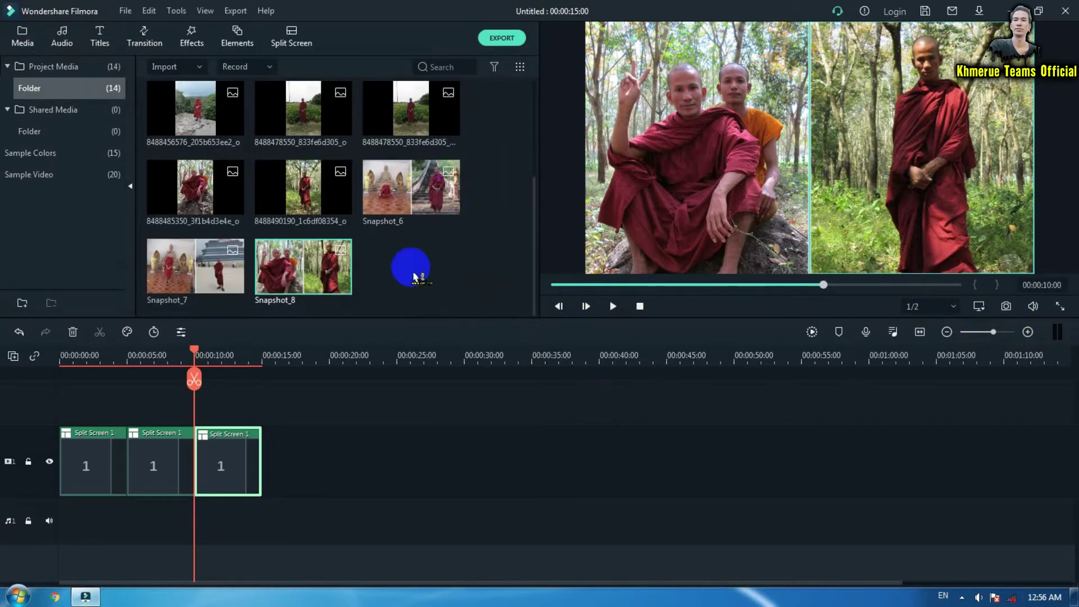
- Delete all three split screen clips from video track 1, leaving the timeline empty
{"action": "left_click", "coordinate": [428, 260]}
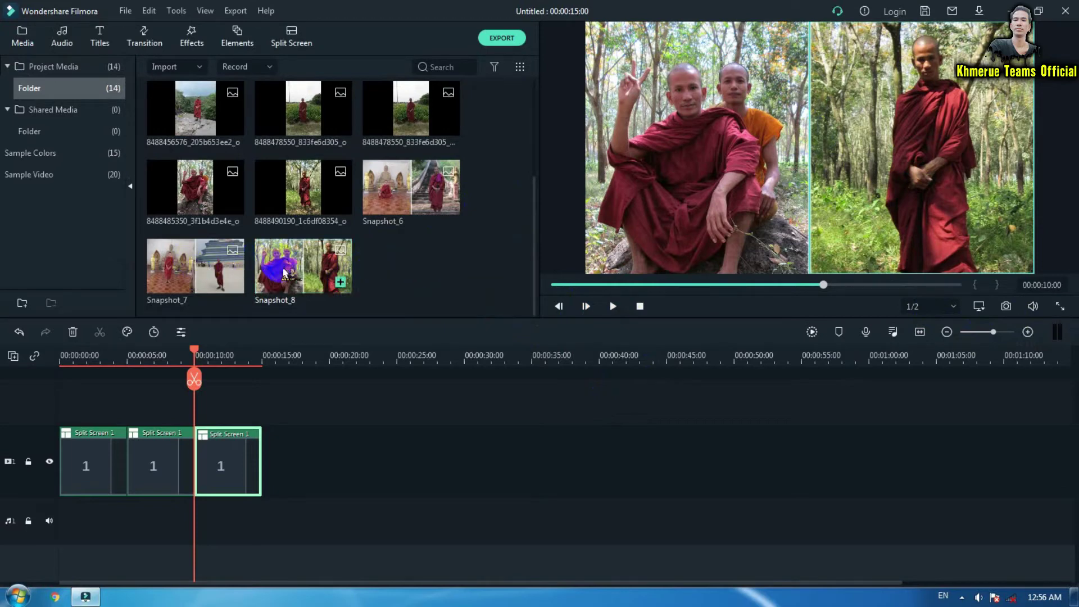
{"action": "left_click", "coordinate": [432, 269]}
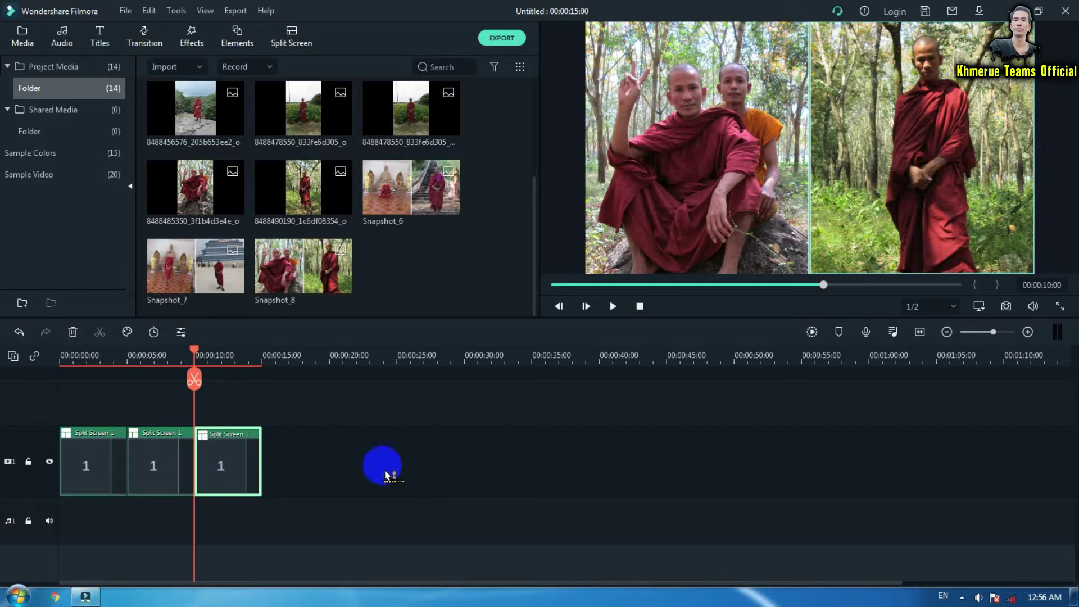
{"action": "left_click_drag", "start_coordinate": [348, 459], "coordinate": [92, 473]}
{"action": "key", "text": "Delete"}
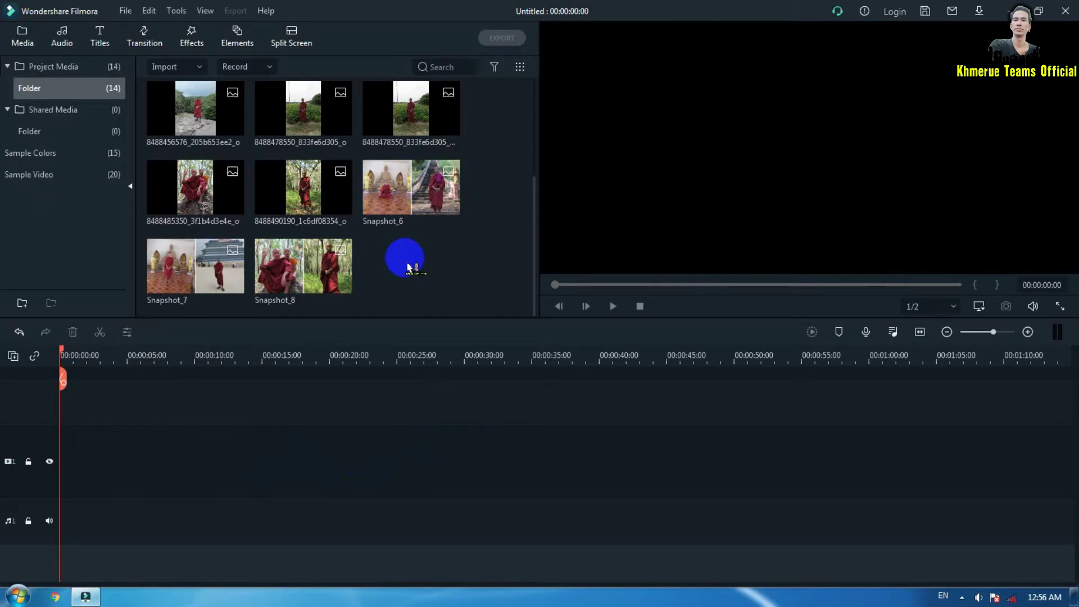
{"action": "scroll", "coordinate": [365, 192], "scroll_direction": "up", "scroll_amount": 3}
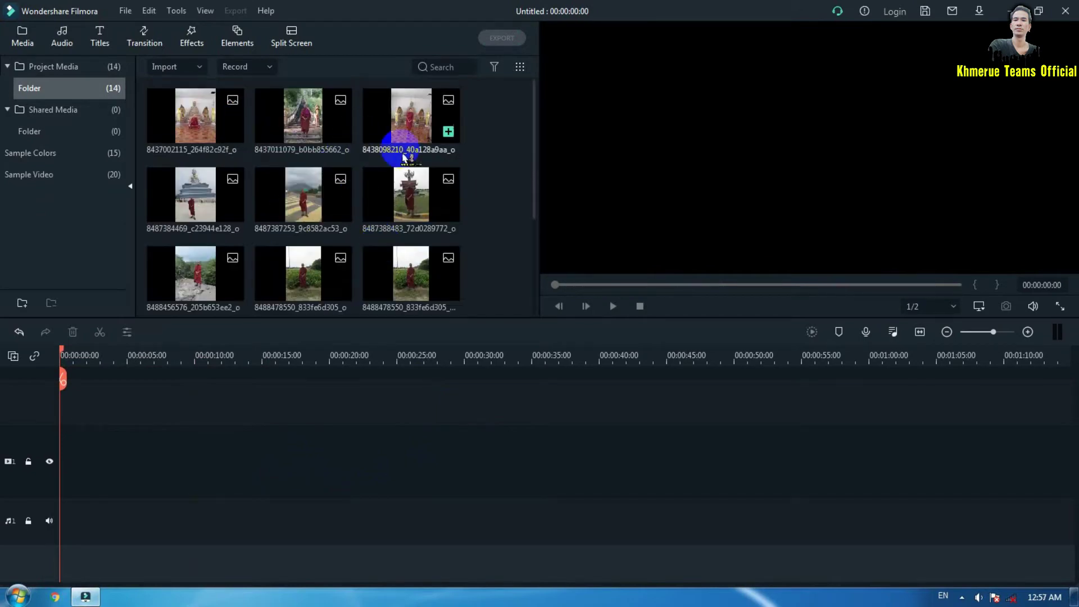
{"action": "left_click_drag", "start_coordinate": [502, 109], "coordinate": [222, 284]}
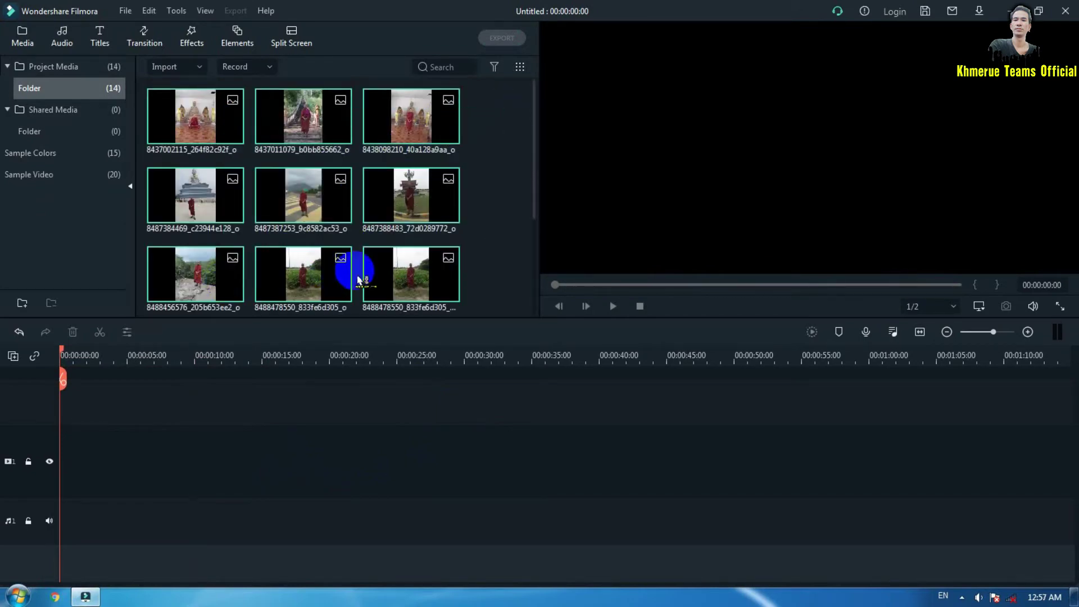
{"action": "scroll", "coordinate": [359, 275], "scroll_direction": "down", "scroll_amount": 3}
{"action": "left_click", "coordinate": [446, 265]}
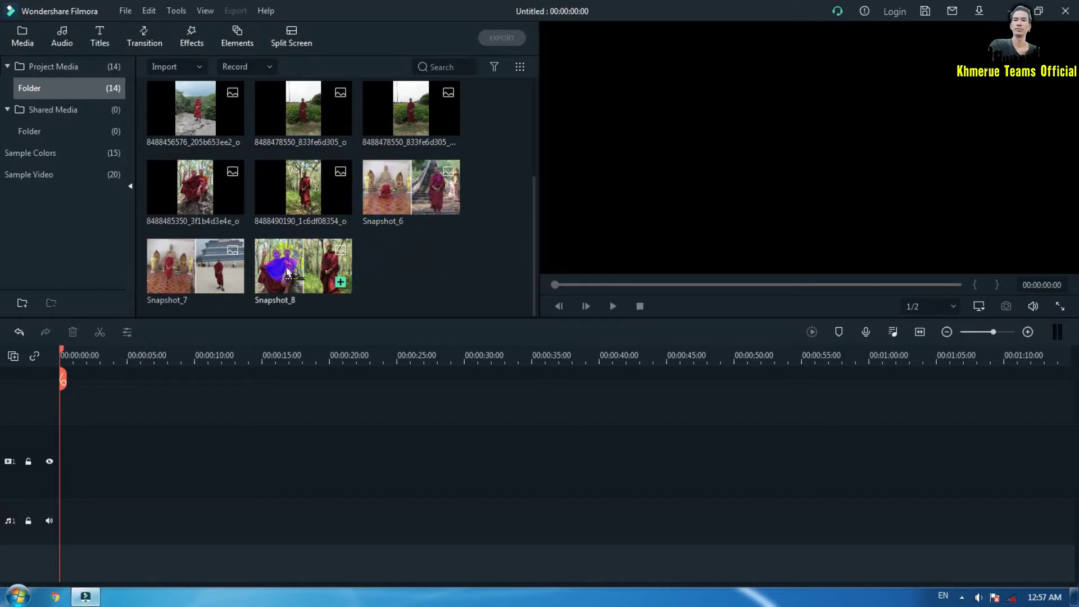
{"action": "left_click", "coordinate": [429, 255]}
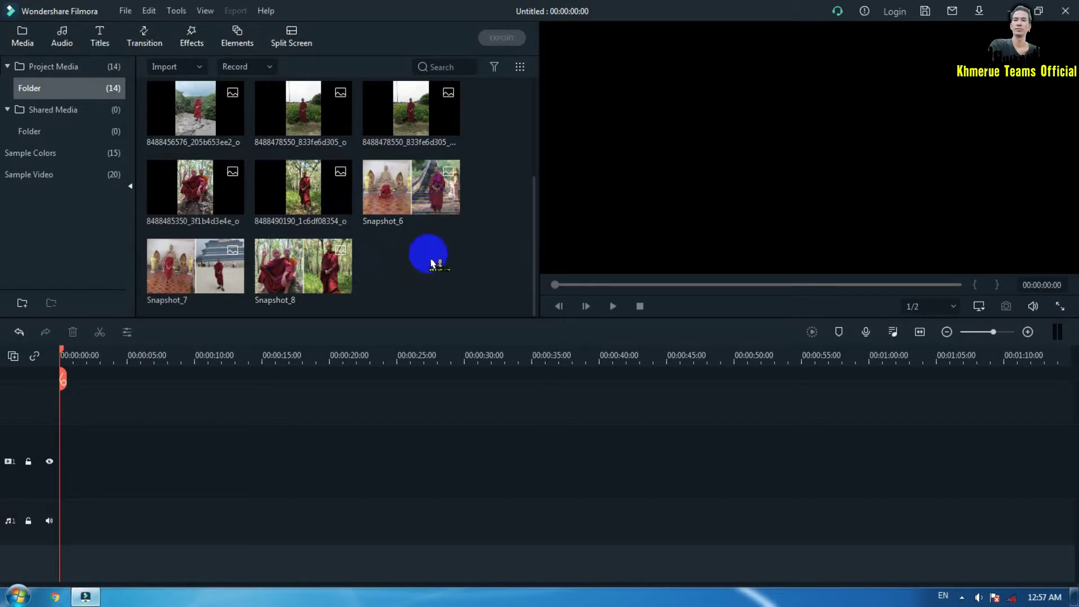
{"action": "left_click", "coordinate": [369, 260]}
- Add the White sample color to the start of video track 1
{"action": "left_click", "coordinate": [45, 157]}
{"action": "left_click", "coordinate": [309, 119]}
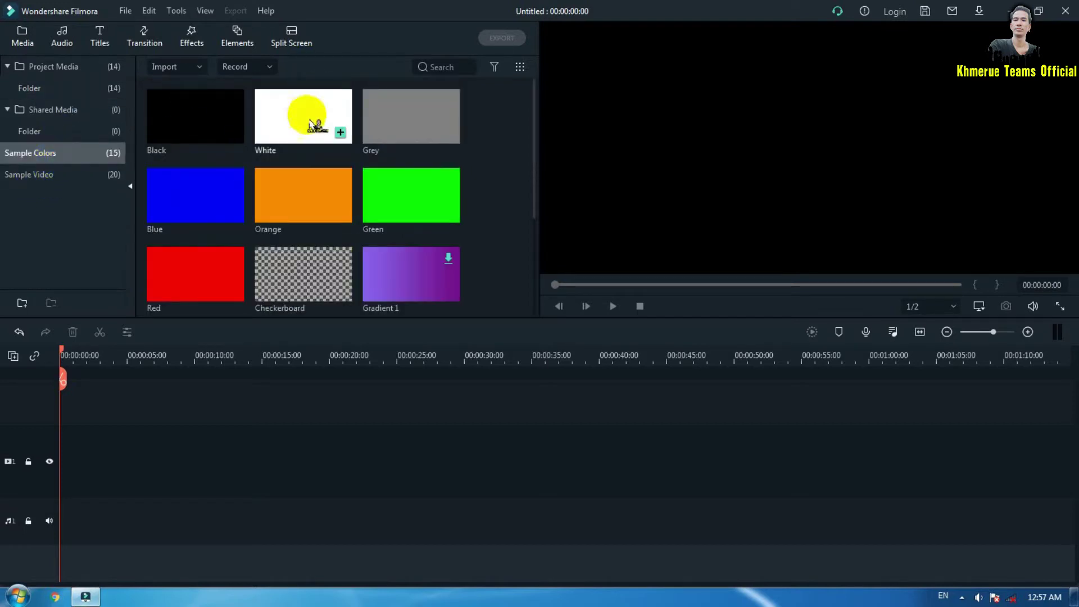
{"action": "left_click_drag", "start_coordinate": [309, 119], "coordinate": [66, 472]}
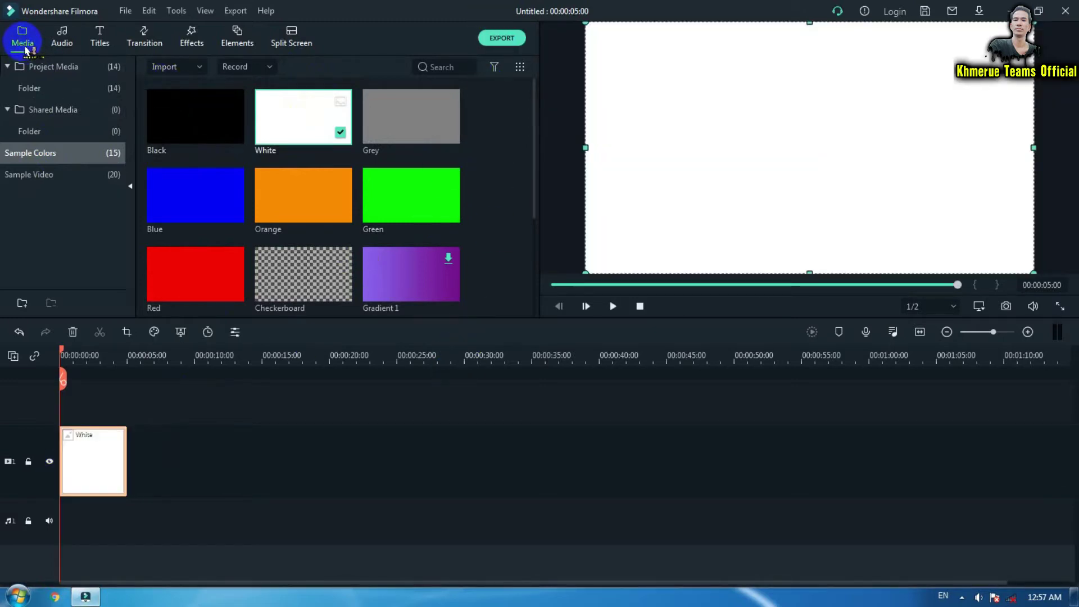
- Add Snapshot_6 from the project media on a new video track above the White clip, starting at 00:00:00:00, and select the clip
{"action": "left_click", "coordinate": [50, 67]}
{"action": "scroll", "coordinate": [381, 238], "scroll_direction": "down", "scroll_amount": 1}
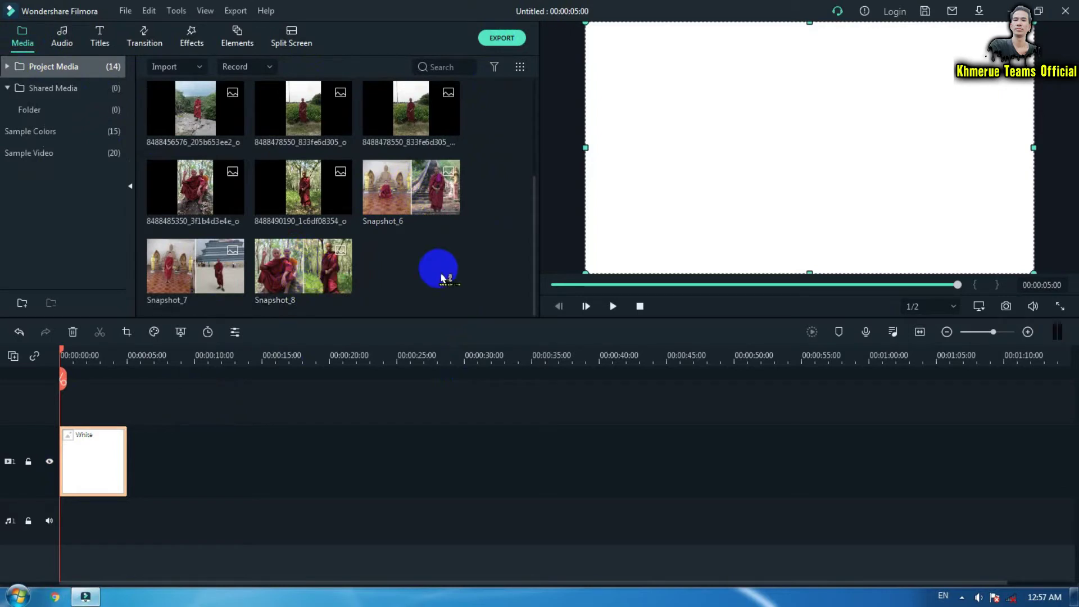
{"action": "scroll", "coordinate": [442, 277], "scroll_direction": "up", "scroll_amount": 2}
{"action": "scroll", "coordinate": [442, 277], "scroll_direction": "down", "scroll_amount": 2}
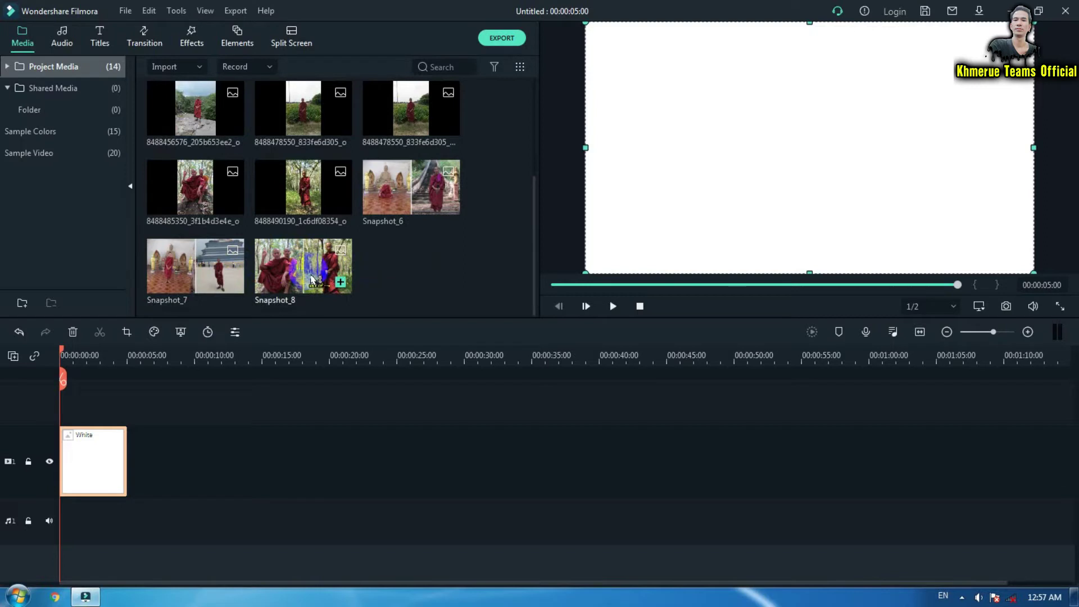
{"action": "mouse_move", "coordinate": [312, 280]}
{"action": "left_mouse_down"}
{"action": "mouse_move", "coordinate": [354, 334]}
{"action": "mouse_move", "coordinate": [303, 273]}
{"action": "left_mouse_up"}
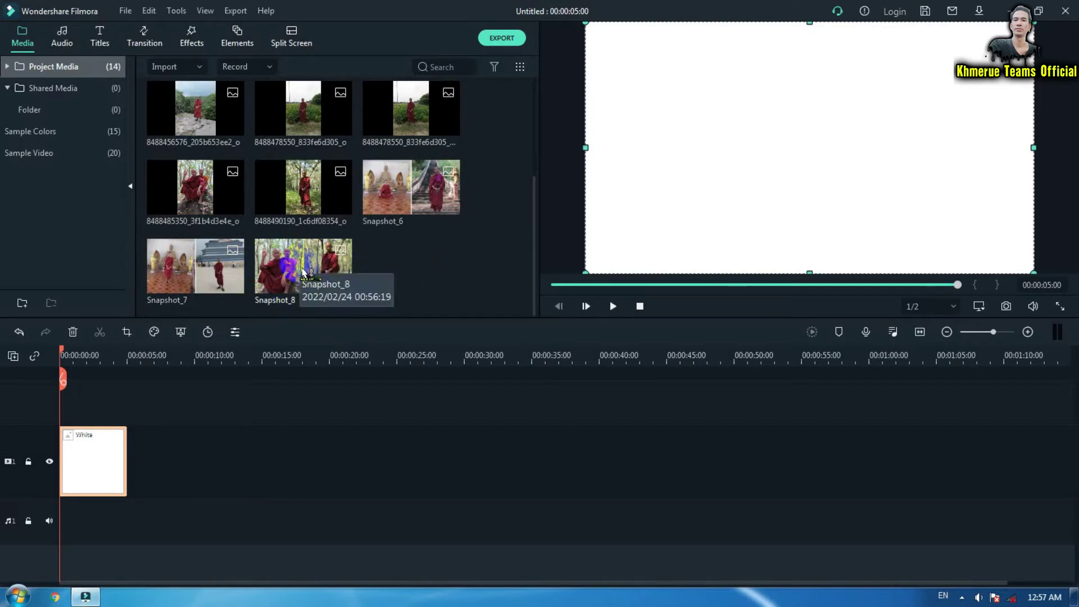
{"action": "left_click_drag", "start_coordinate": [400, 183], "coordinate": [67, 413]}
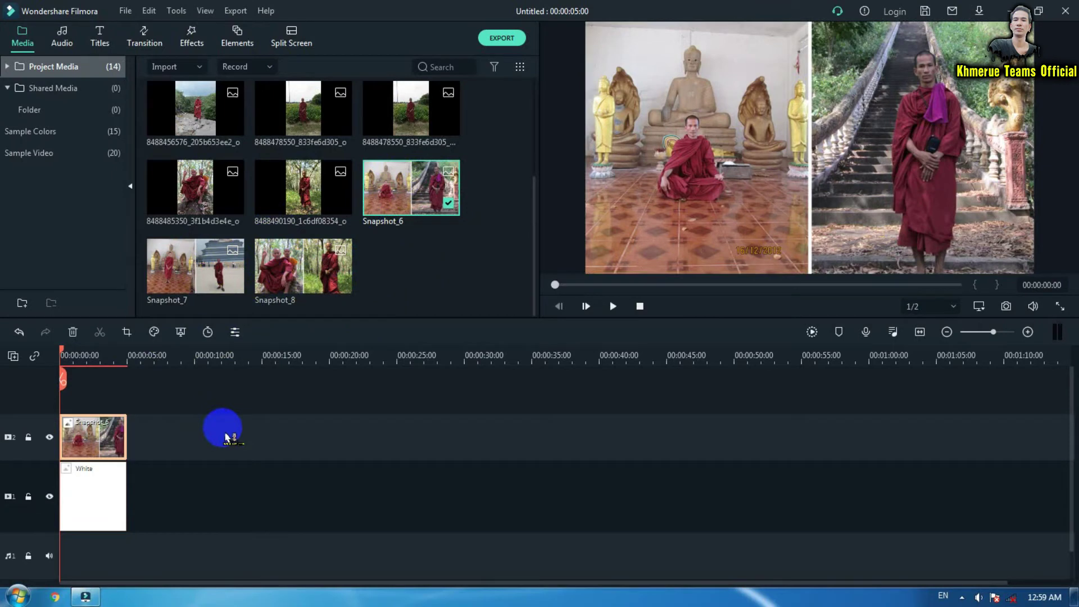
{"action": "left_click", "coordinate": [100, 437]}
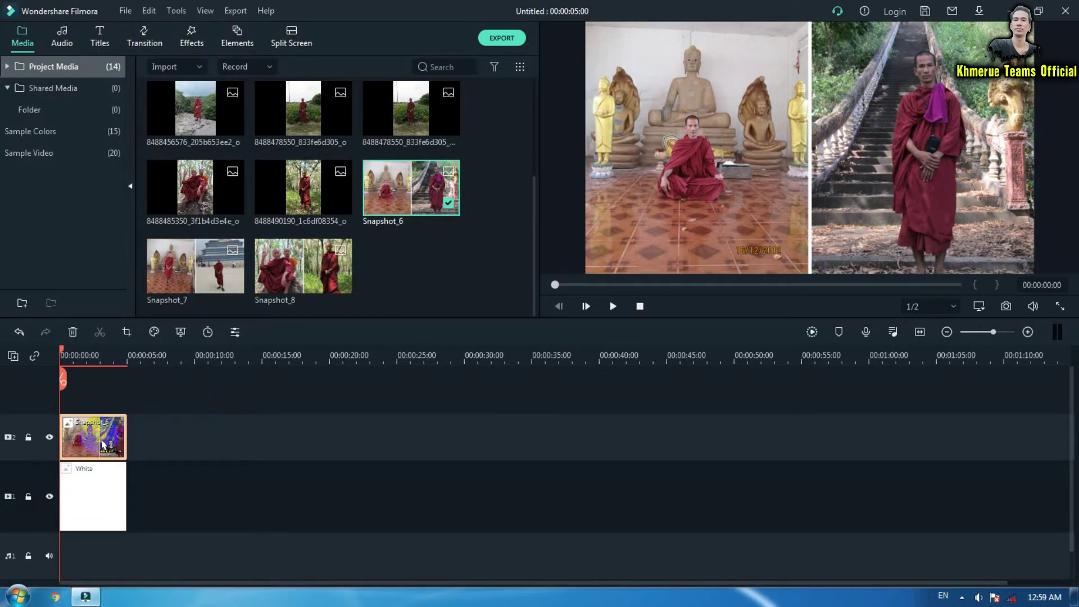
- Add a starting animation keyframe to the Snapshot_6 clip with the picture moved beyond the frame's left edge, about X -665.8
{"action": "double_click", "coordinate": [102, 444]}
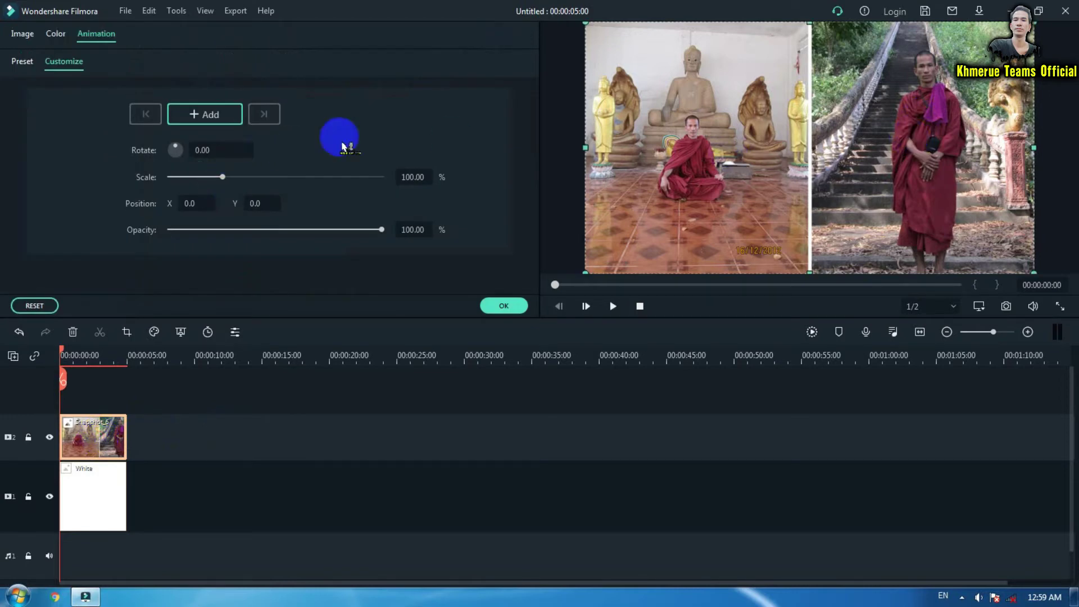
{"action": "left_click", "coordinate": [222, 121]}
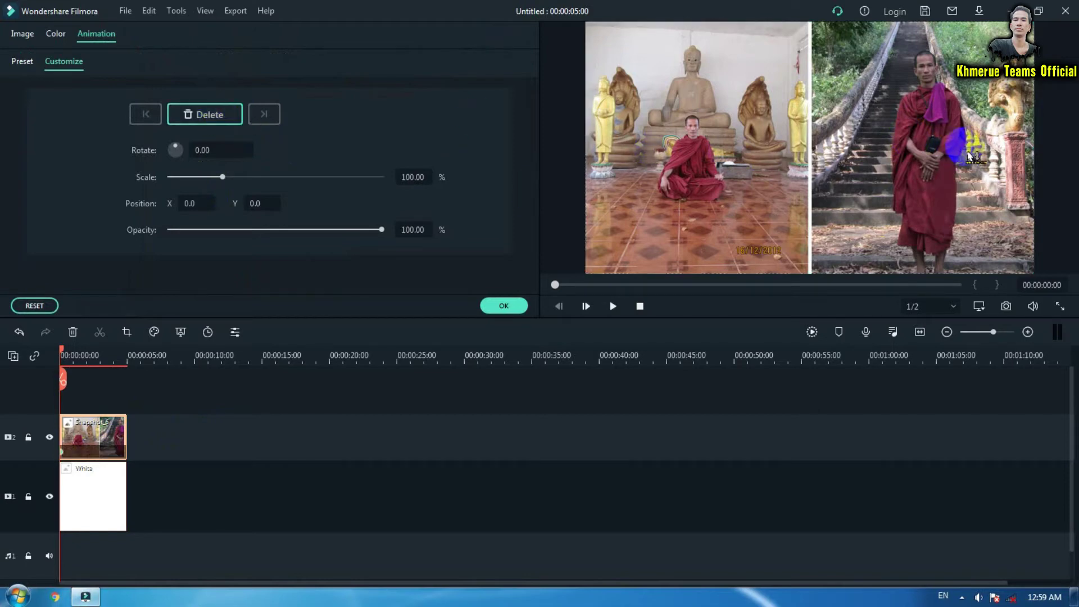
{"action": "left_click", "coordinate": [198, 121]}
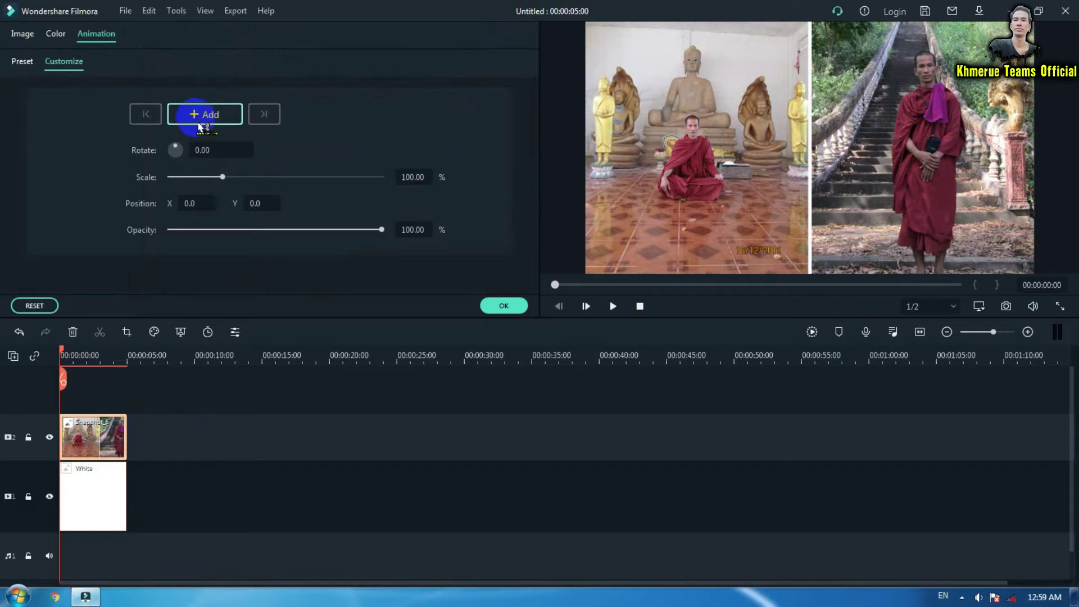
{"action": "mouse_move", "coordinate": [899, 140]}
{"action": "left_mouse_down"}
{"action": "mouse_move", "coordinate": [563, 133]}
{"action": "mouse_move", "coordinate": [573, 164]}
{"action": "mouse_move", "coordinate": [588, 167]}
{"action": "mouse_move", "coordinate": [541, 166]}
{"action": "left_mouse_up"}
- Add a keyframe to Snapshot_6 at 00:00:04:22 with the picture moved beyond the frame's right edge, and accept the animation
{"action": "mouse_move", "coordinate": [593, 206]}
{"action": "left_mouse_down"}
{"action": "mouse_move", "coordinate": [86, 325]}
{"action": "mouse_move", "coordinate": [64, 358]}
{"action": "mouse_move", "coordinate": [129, 366]}
{"action": "left_mouse_up"}
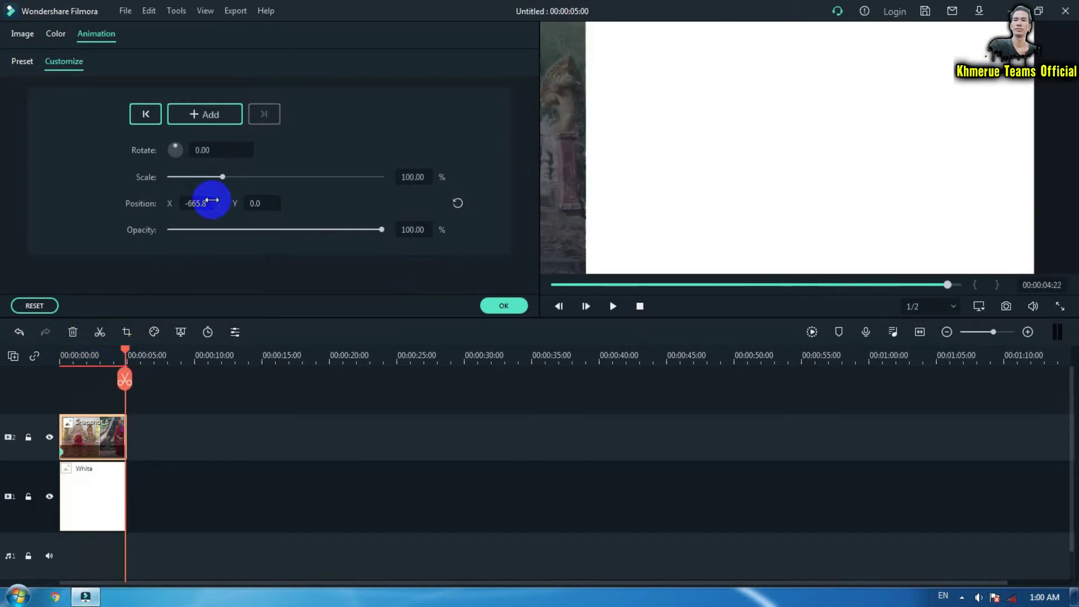
{"action": "left_click", "coordinate": [565, 177]}
{"action": "left_click_drag", "start_coordinate": [565, 177], "coordinate": [1042, 176]}
{"action": "left_click_drag", "start_coordinate": [701, 167], "coordinate": [1075, 185]}
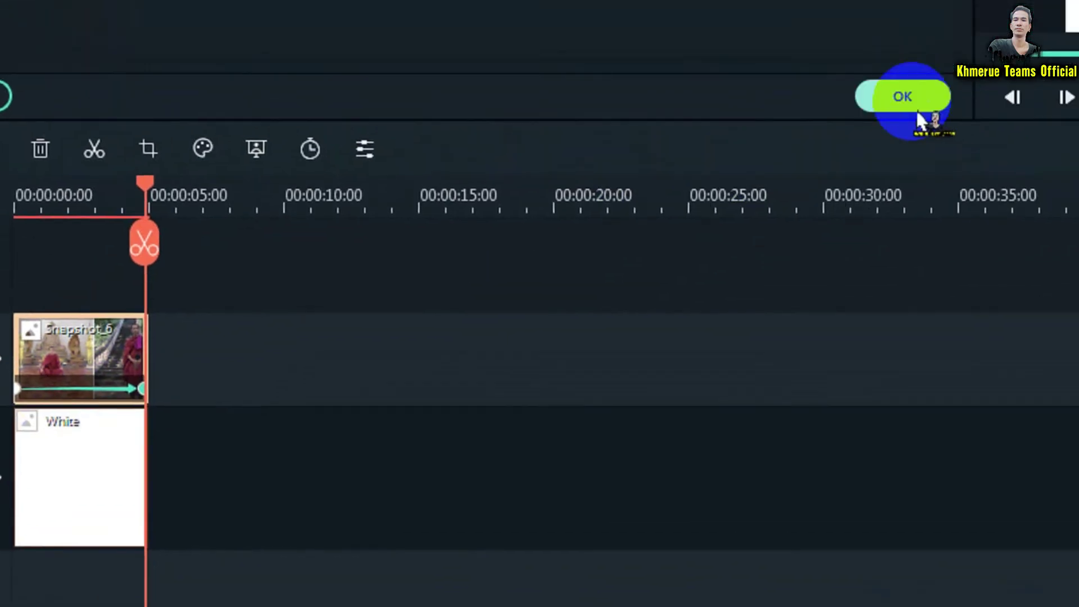
{"action": "left_click", "coordinate": [915, 105]}
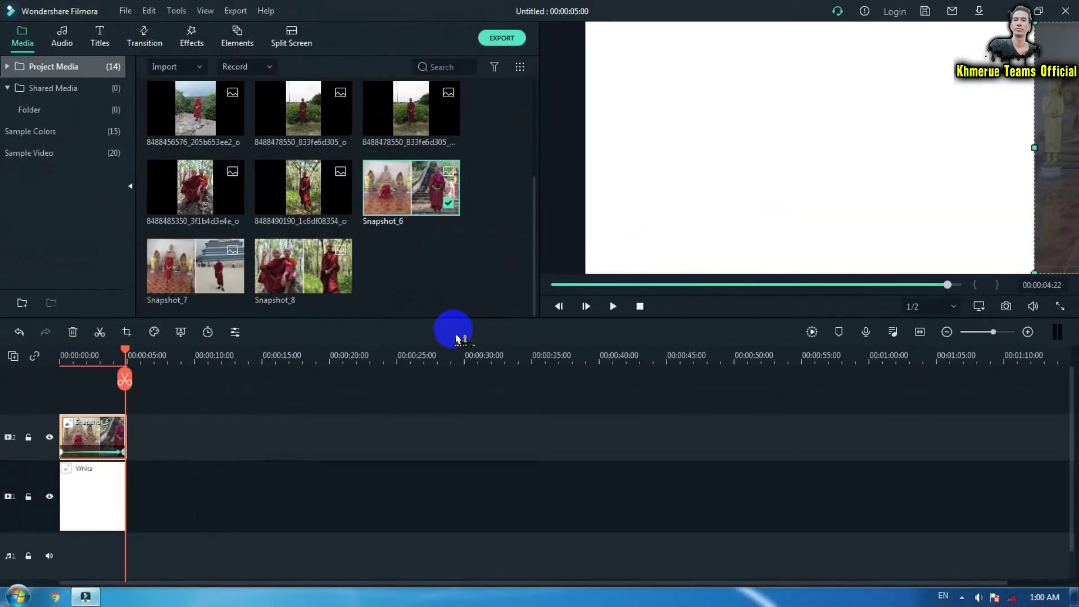
- Play the Snapshot_6 slide animation from the start of the timeline to preview it
{"action": "key", "text": "Home"}
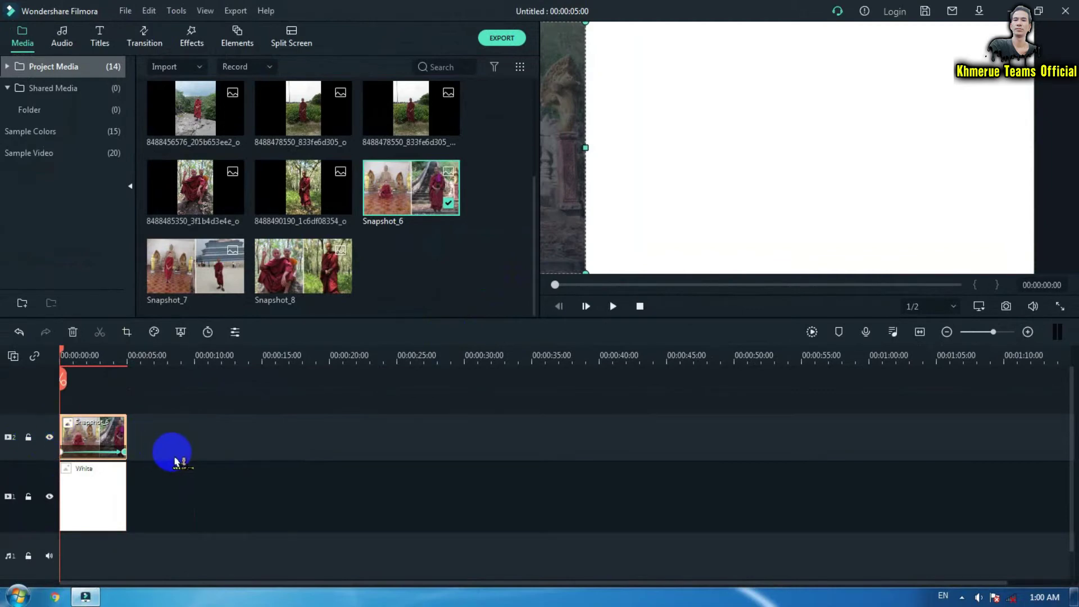
{"action": "key", "text": "space"}
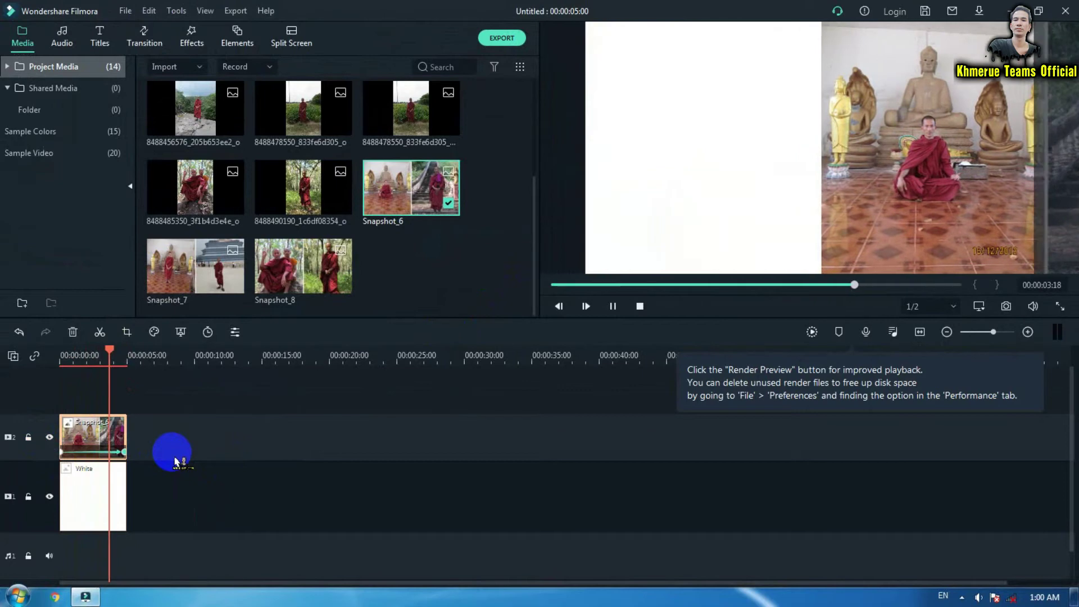
{"action": "key", "text": "space"}
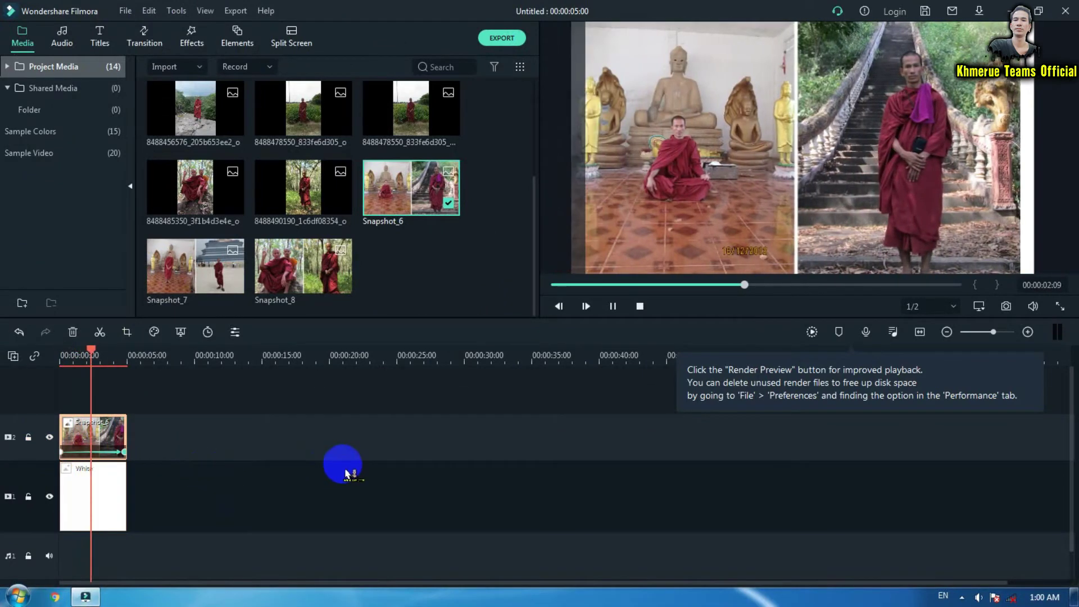
{"action": "key", "text": "space"}
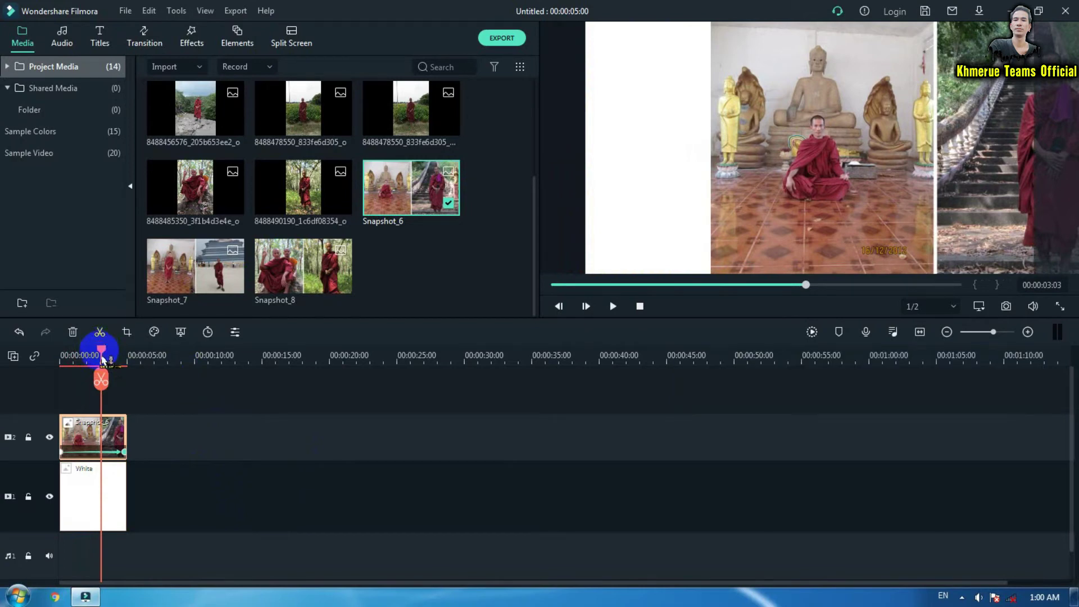
- Add Snapshot_7 on a new video track above Snapshot_6, starting at 00:00:02:13
{"action": "left_click_drag", "start_coordinate": [102, 356], "coordinate": [97, 358]}
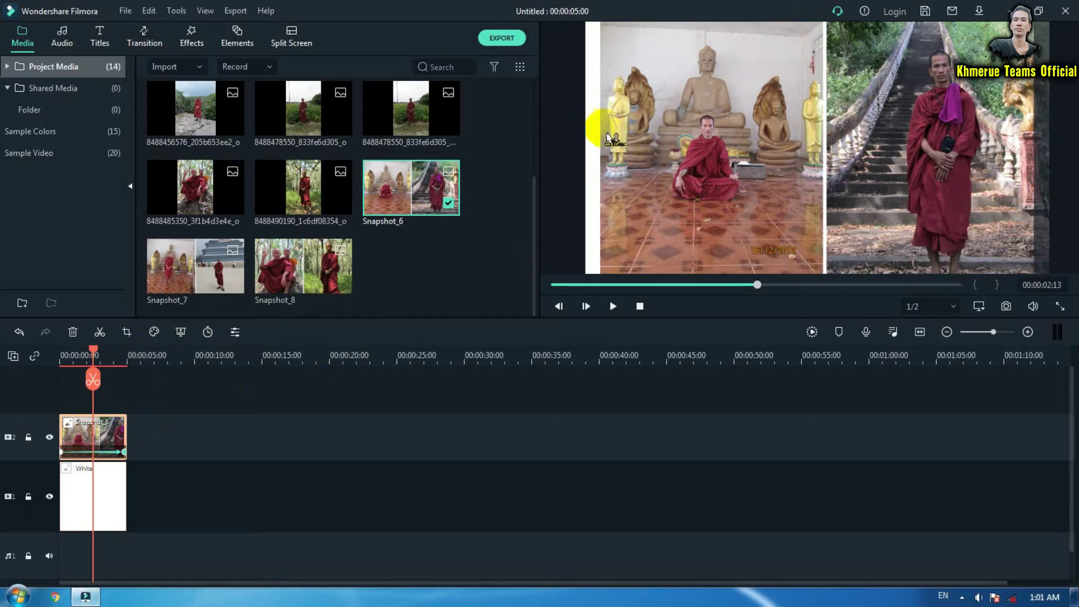
{"action": "left_click_drag", "start_coordinate": [175, 308], "coordinate": [100, 383]}
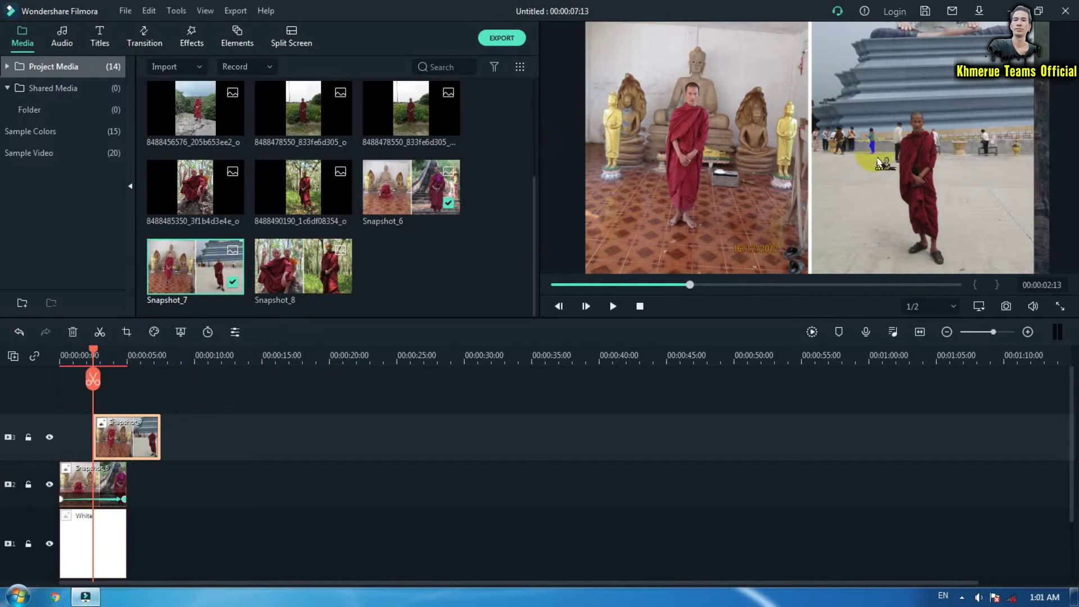
{"action": "left_click", "coordinate": [895, 161]}
- Add a starting animation keyframe to the Snapshot_7 clip with the picture moved beyond the frame's left side, about X -651.8
{"action": "left_click", "coordinate": [124, 437]}
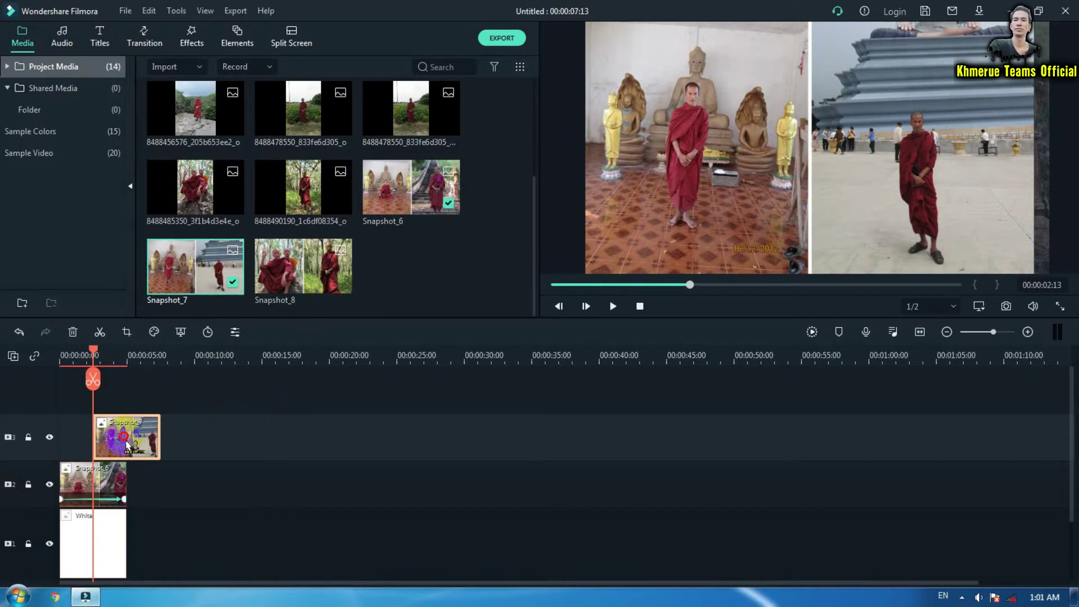
{"action": "double_click", "coordinate": [126, 439]}
{"action": "left_click", "coordinate": [585, 128]}
{"action": "left_click", "coordinate": [950, 163]}
{"action": "left_click_drag", "start_coordinate": [956, 164], "coordinate": [513, 159]}
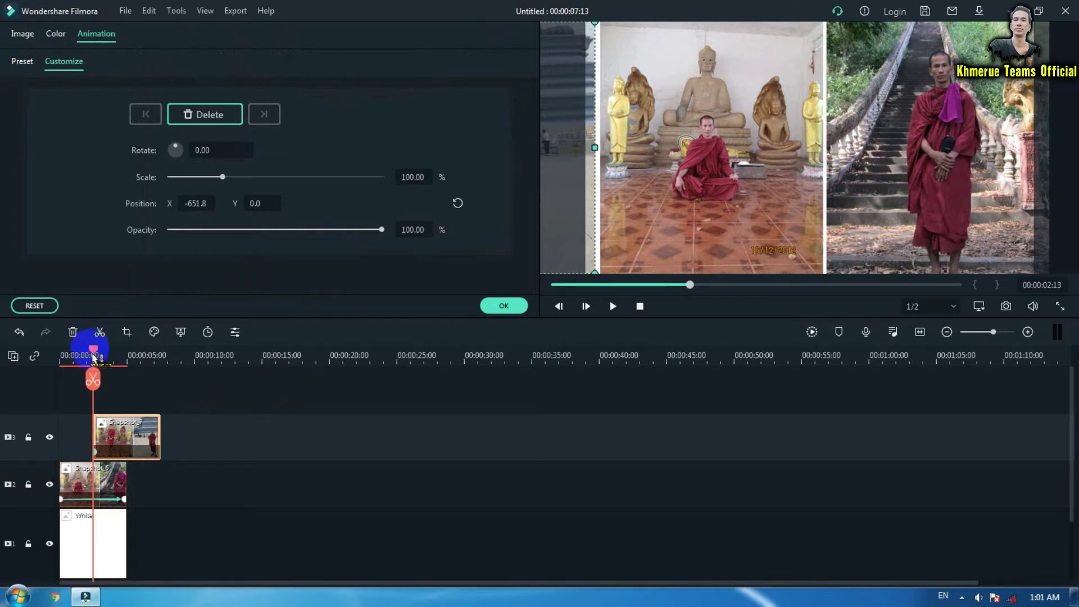
- Add a keyframe to Snapshot_7 at 00:00:04:21 with the picture almost centered, about X -18.0, and accept the animation
{"action": "left_click_drag", "start_coordinate": [95, 355], "coordinate": [128, 359]}
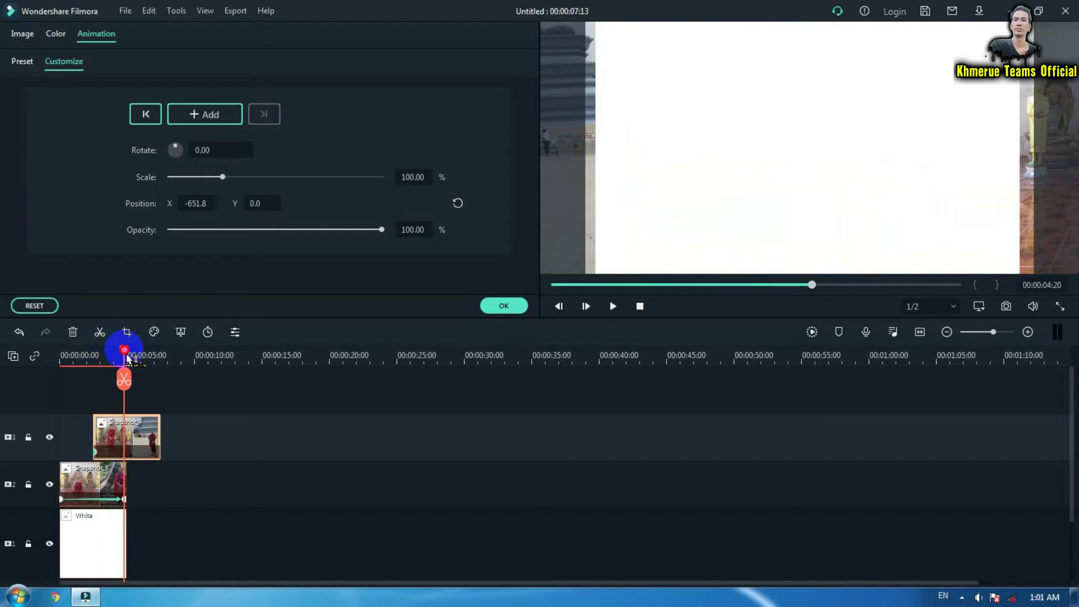
{"action": "left_click_drag", "start_coordinate": [128, 359], "coordinate": [128, 359]}
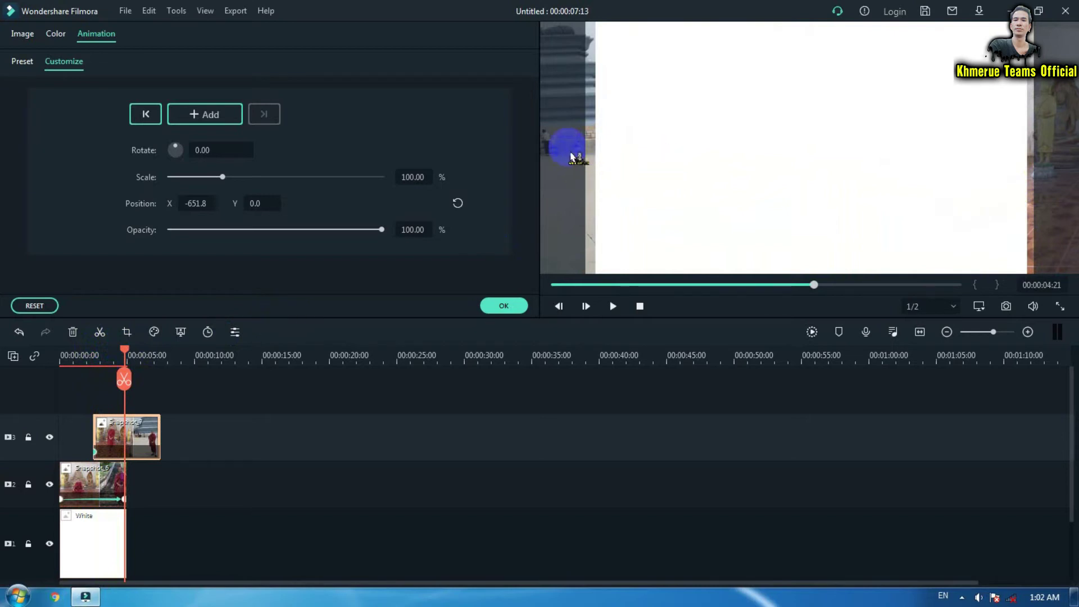
{"action": "left_click_drag", "start_coordinate": [565, 149], "coordinate": [990, 151]}
{"action": "key", "text": "Right"}
{"action": "key", "text": "Right"}
{"action": "key", "text": "Right"}
{"action": "key", "text": "Right"}
{"action": "key", "text": "Right"}
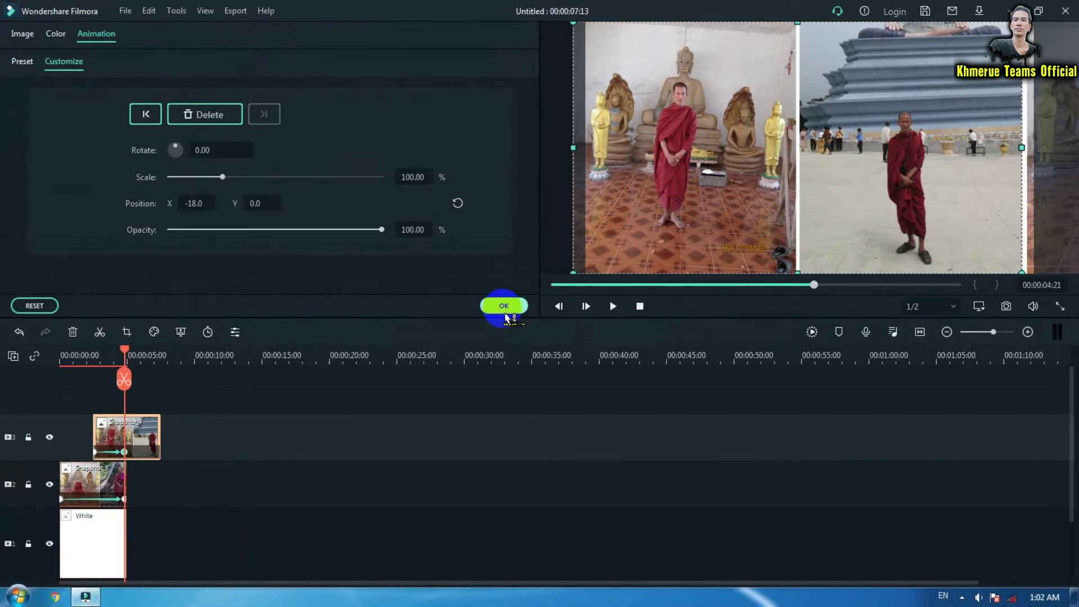
{"action": "left_click", "coordinate": [504, 311]}
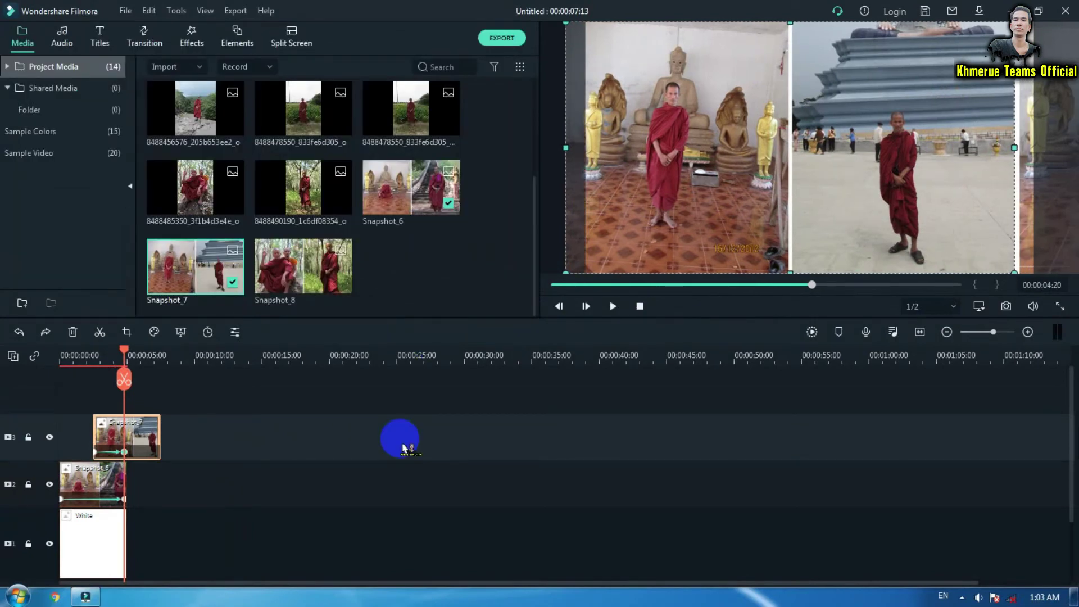
- Add a keyframe to Snapshot_7 at 00:00:07:12 with the picture beyond the frame's right edge, about X 677.8, and accept it
{"action": "double_click", "coordinate": [138, 441]}
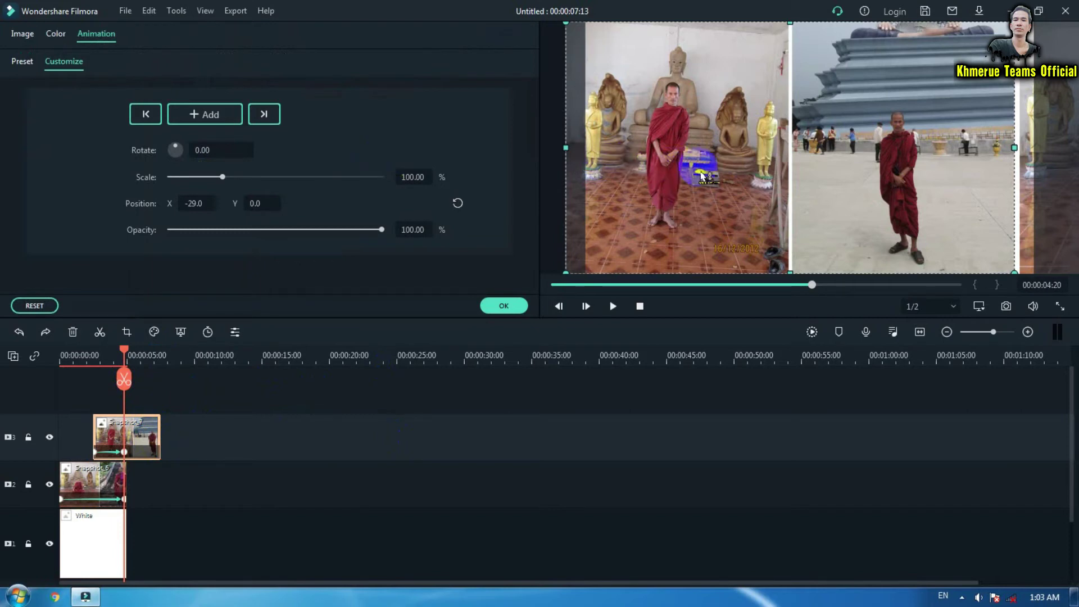
{"action": "left_click_drag", "start_coordinate": [126, 355], "coordinate": [161, 356]}
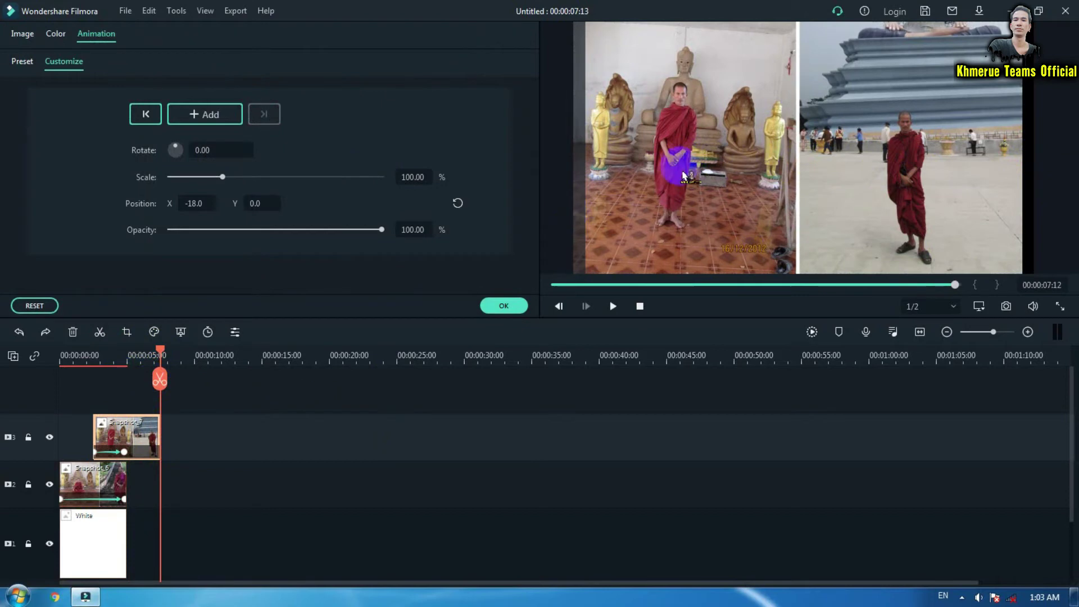
{"action": "left_click_drag", "start_coordinate": [623, 160], "coordinate": [1053, 163]}
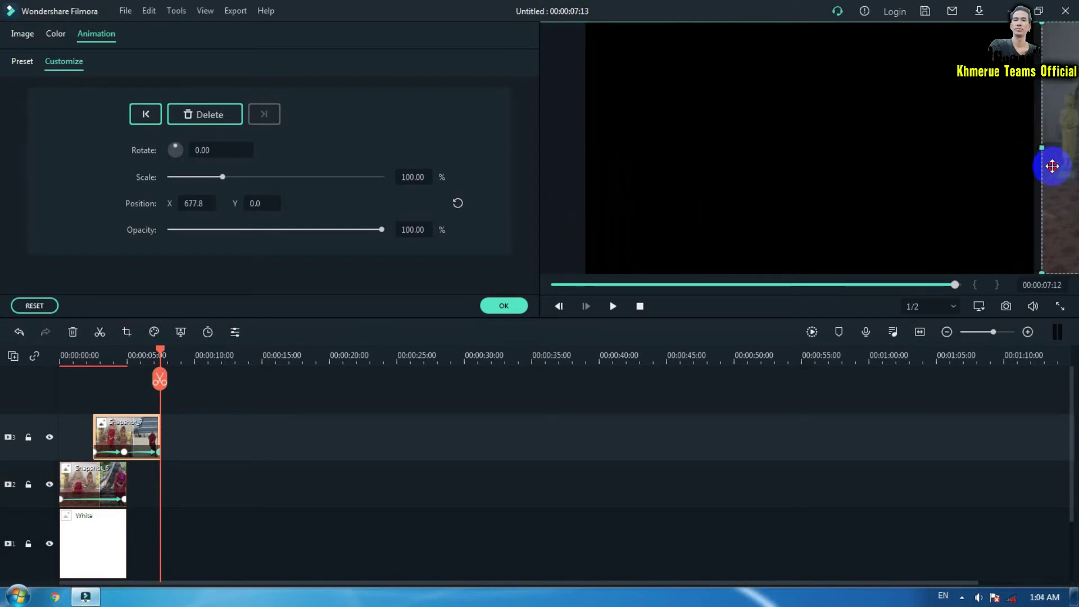
{"action": "left_click", "coordinate": [123, 452]}
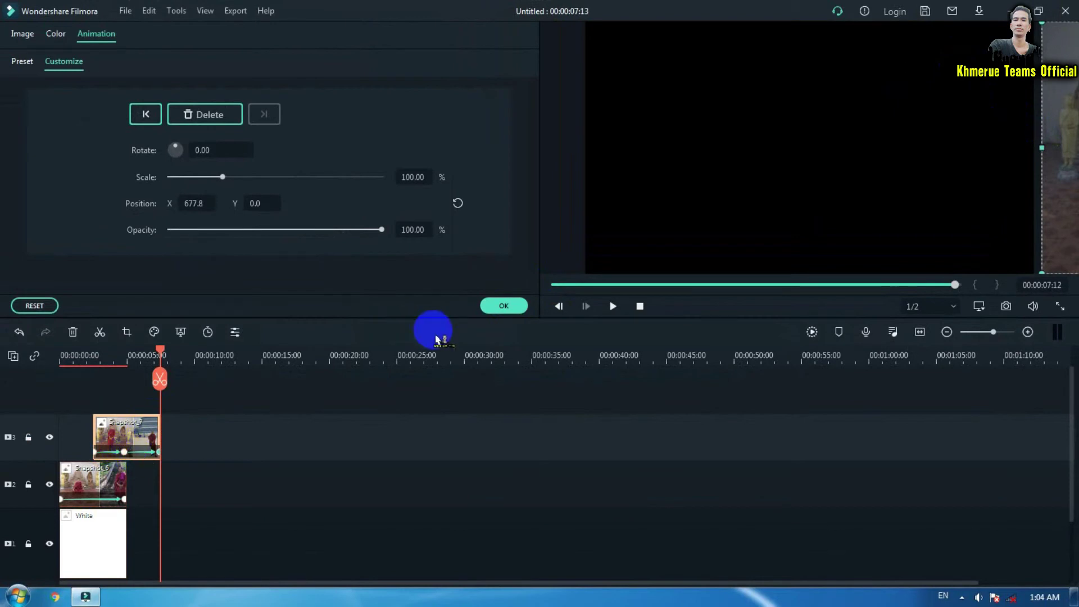
{"action": "left_click", "coordinate": [502, 306]}
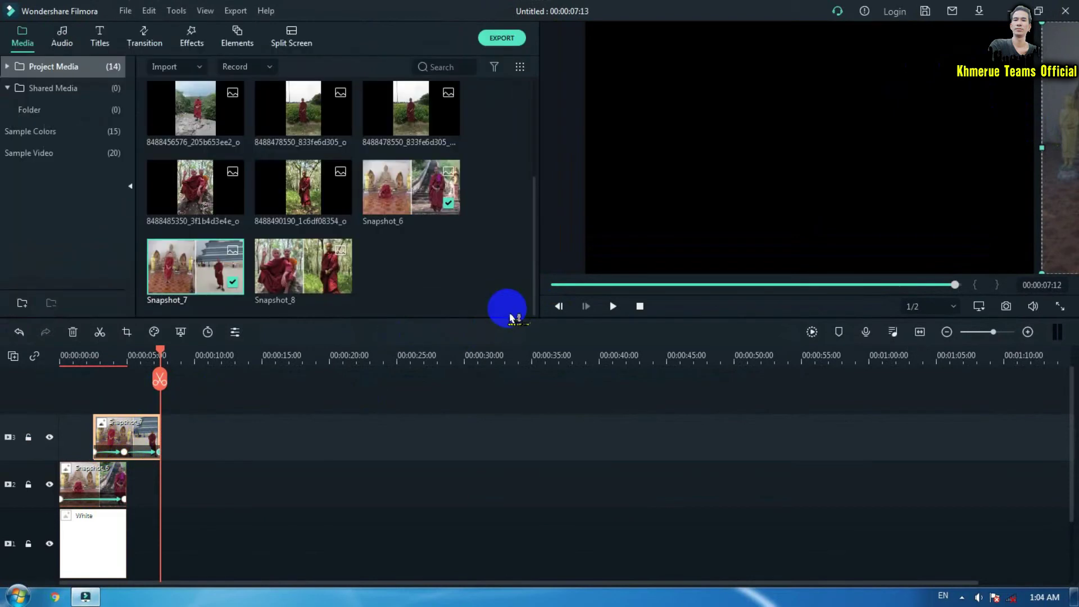
- Play the timeline from the start and check how Snapshot_7 slides out around 00:00:06:00
{"action": "key", "text": "Home"}
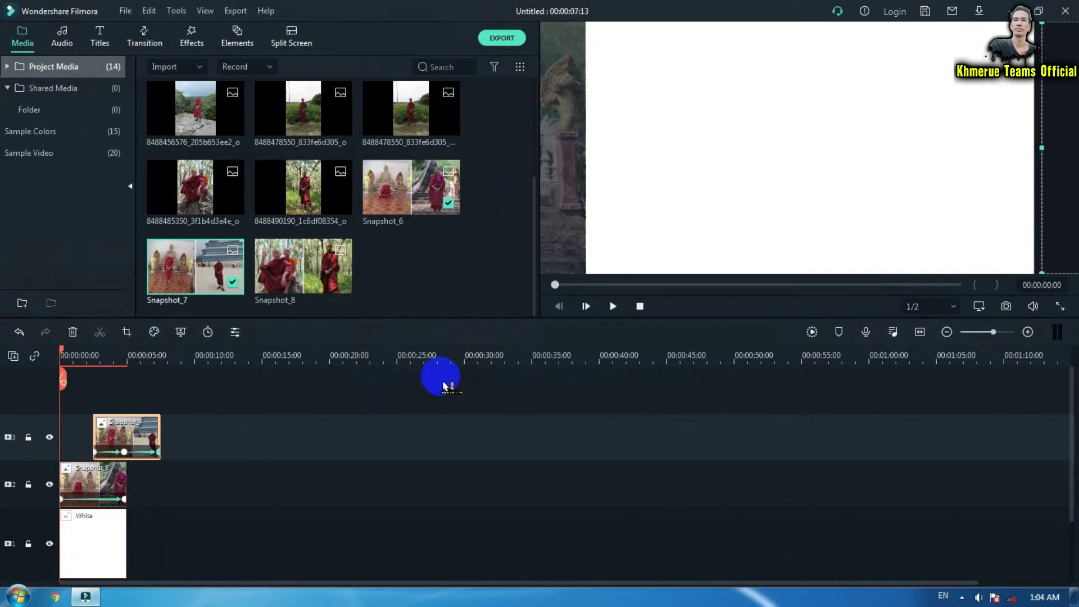
{"action": "key", "text": "space"}
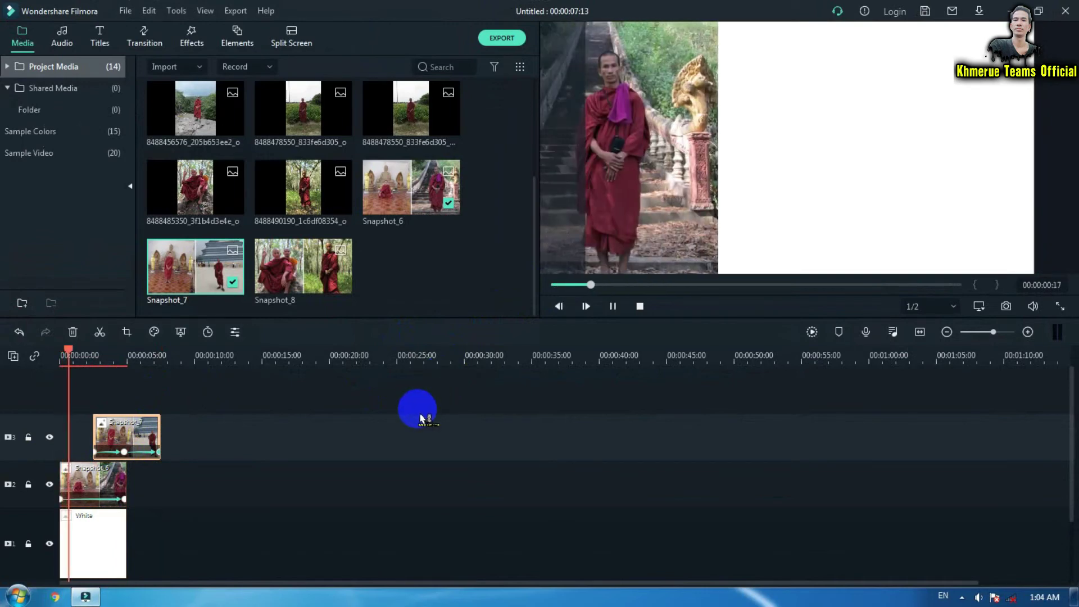
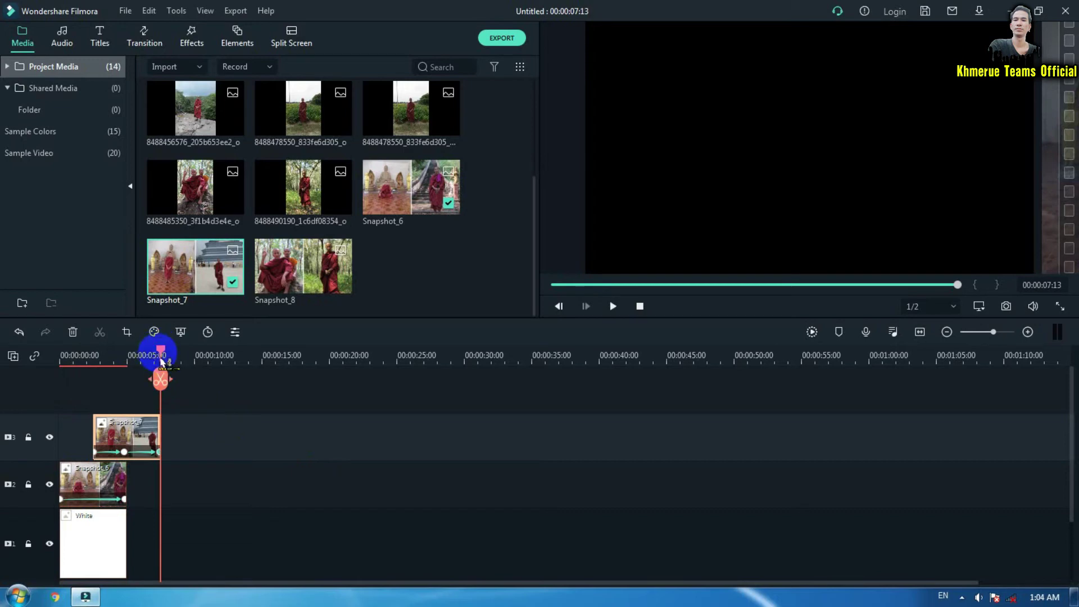
{"action": "left_click_drag", "start_coordinate": [161, 355], "coordinate": [143, 360]}
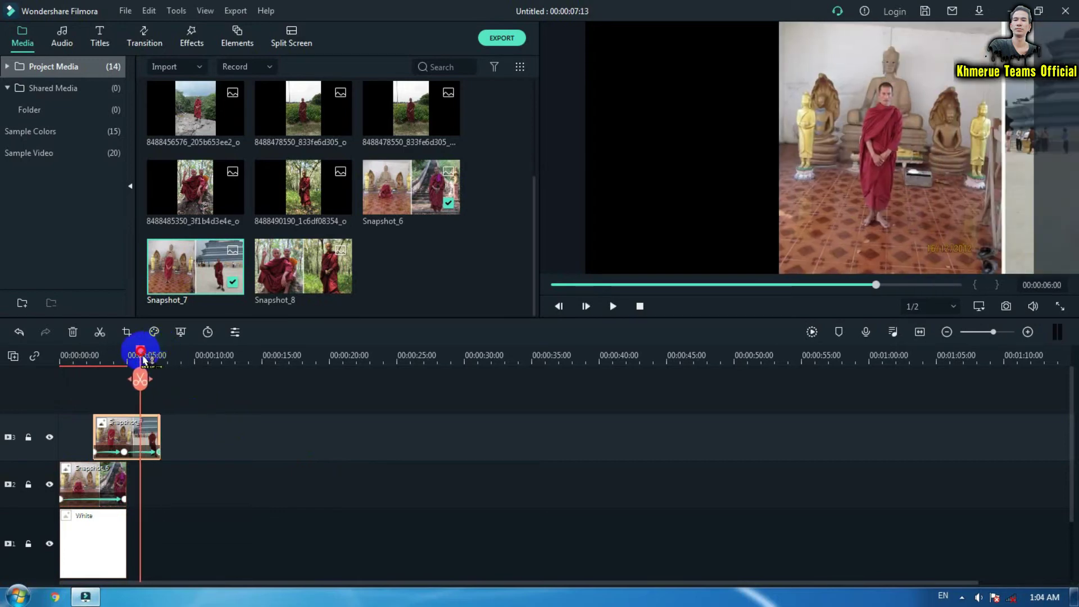
{"action": "left_click", "coordinate": [119, 439]}
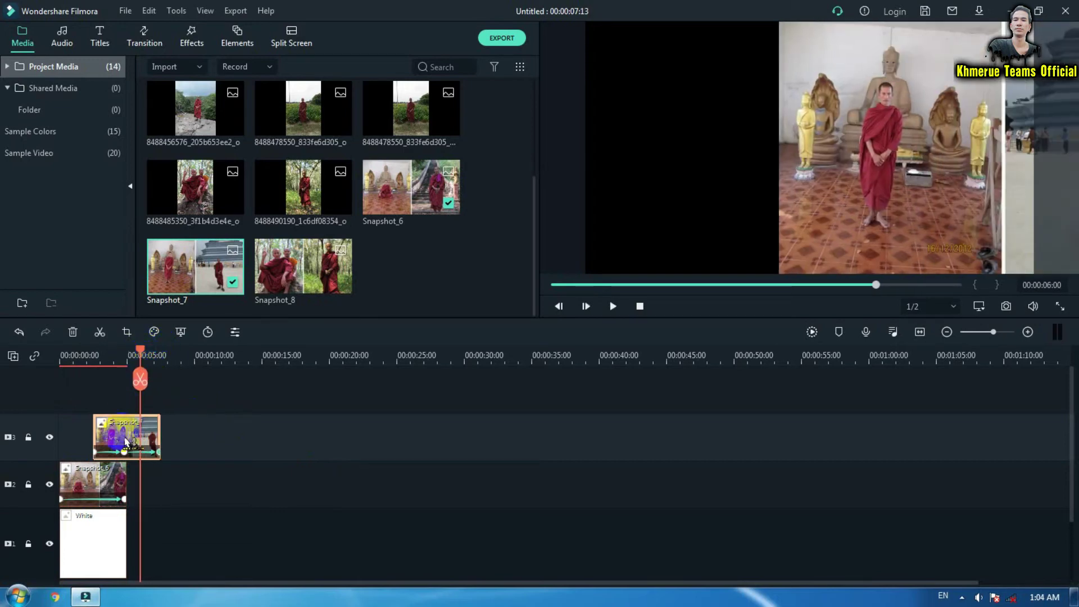
- Add Snapshot_8 on a new video track above Snapshot_7, starting at 00:00:05:00, and select its picture in the preview
{"action": "left_click_drag", "start_coordinate": [140, 355], "coordinate": [129, 359]}
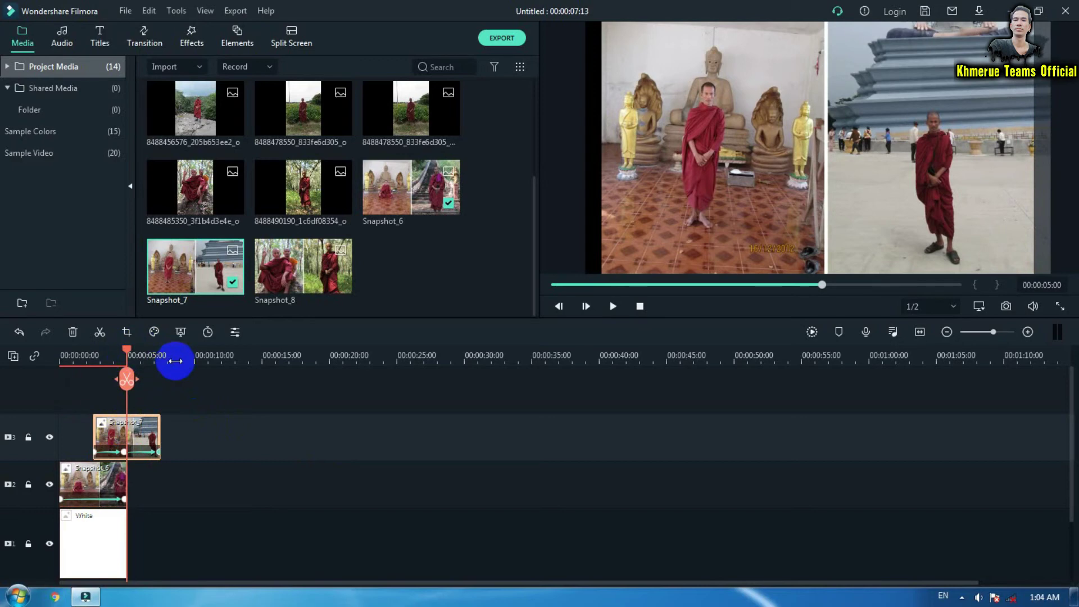
{"action": "left_click_drag", "start_coordinate": [313, 274], "coordinate": [142, 393]}
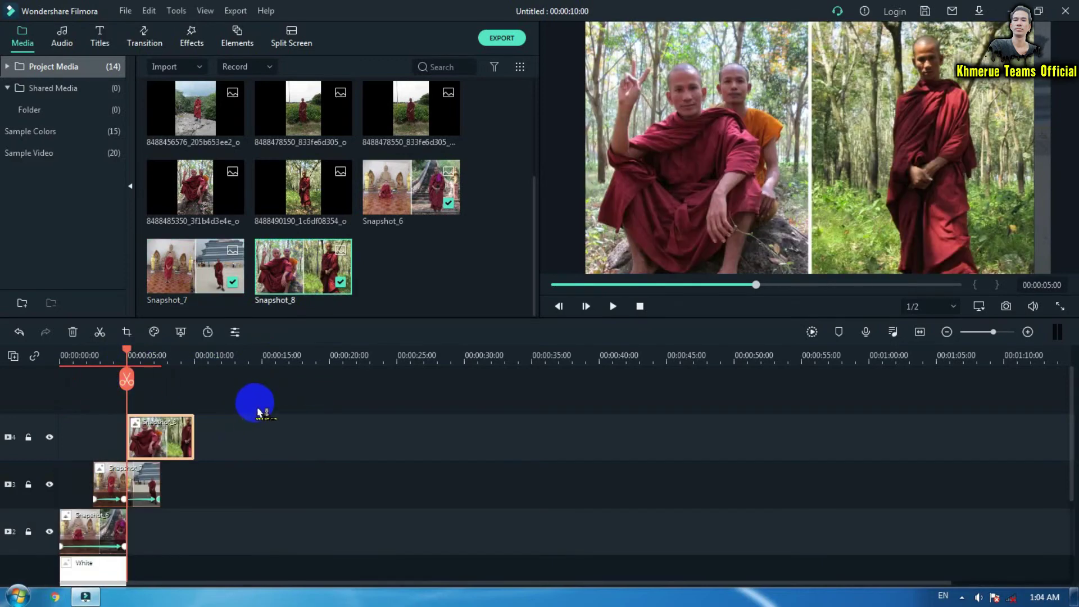
{"action": "left_click", "coordinate": [881, 155]}
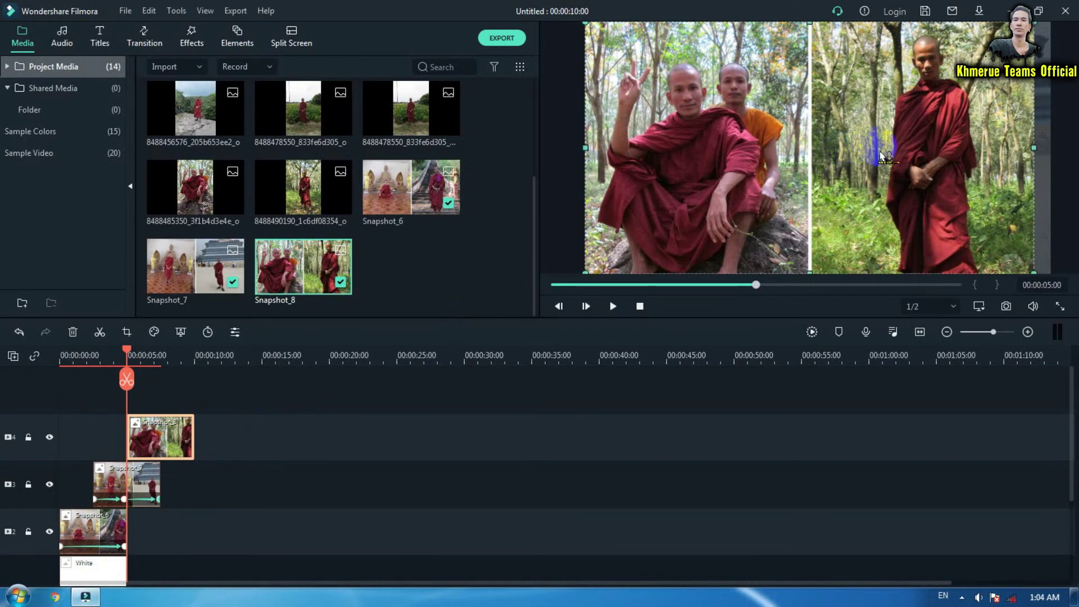
- Move the Snapshot_8 picture beyond the frame's left side and add an animation keyframe to its clip at 00:00:05:00
{"action": "left_click_drag", "start_coordinate": [892, 159], "coordinate": [567, 173]}
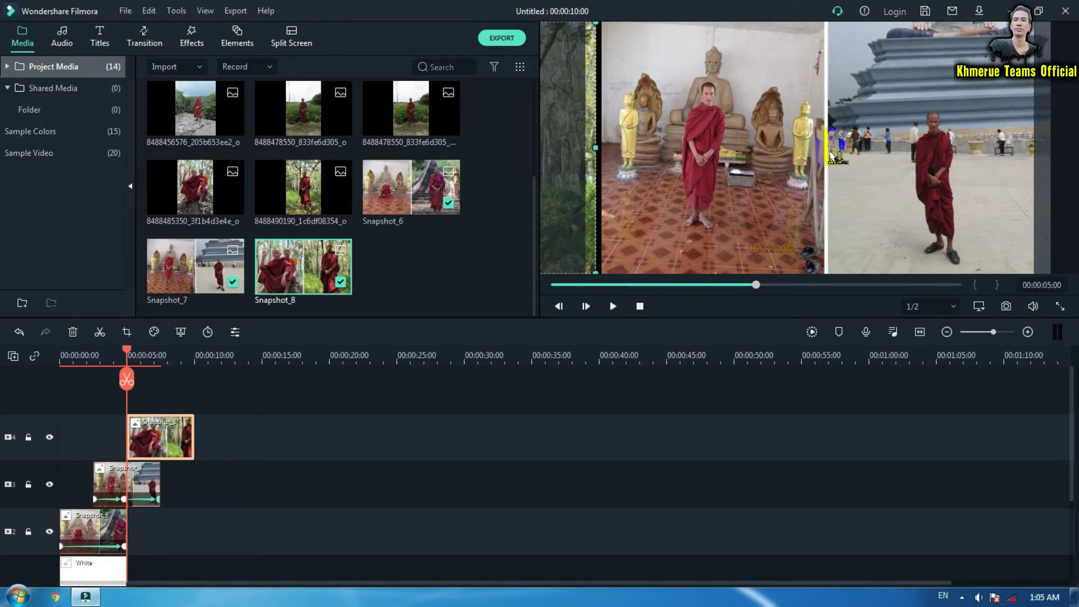
{"action": "left_click", "coordinate": [563, 342]}
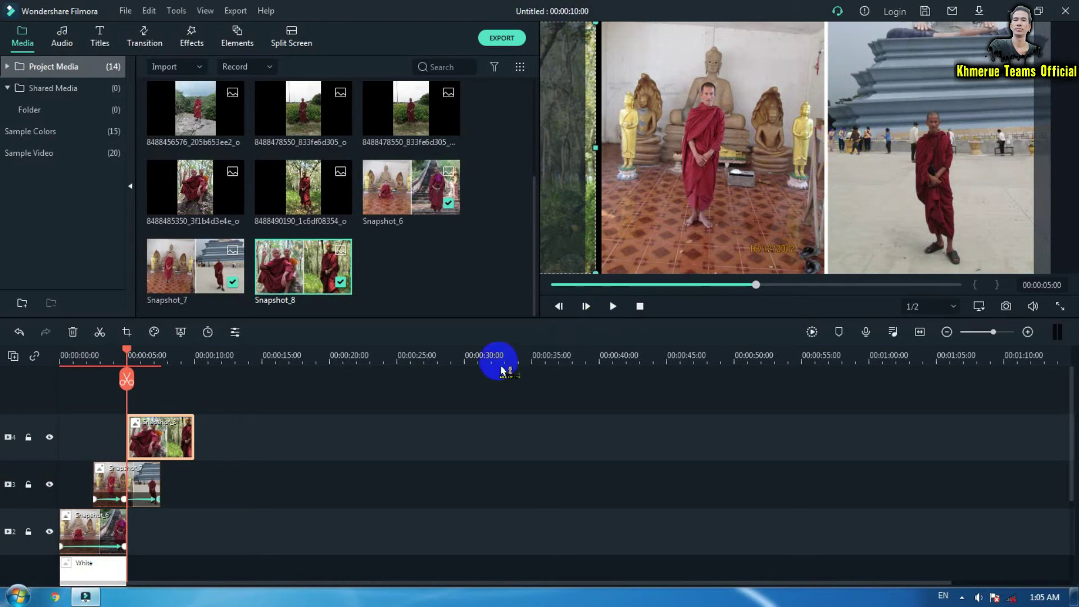
{"action": "double_click", "coordinate": [163, 436]}
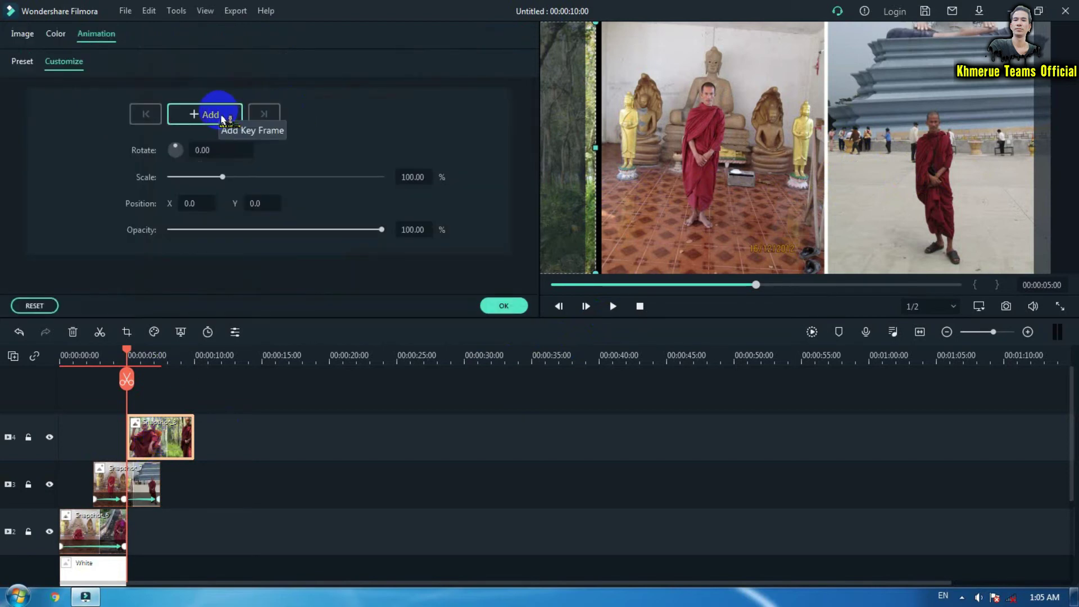
{"action": "left_click", "coordinate": [223, 120]}
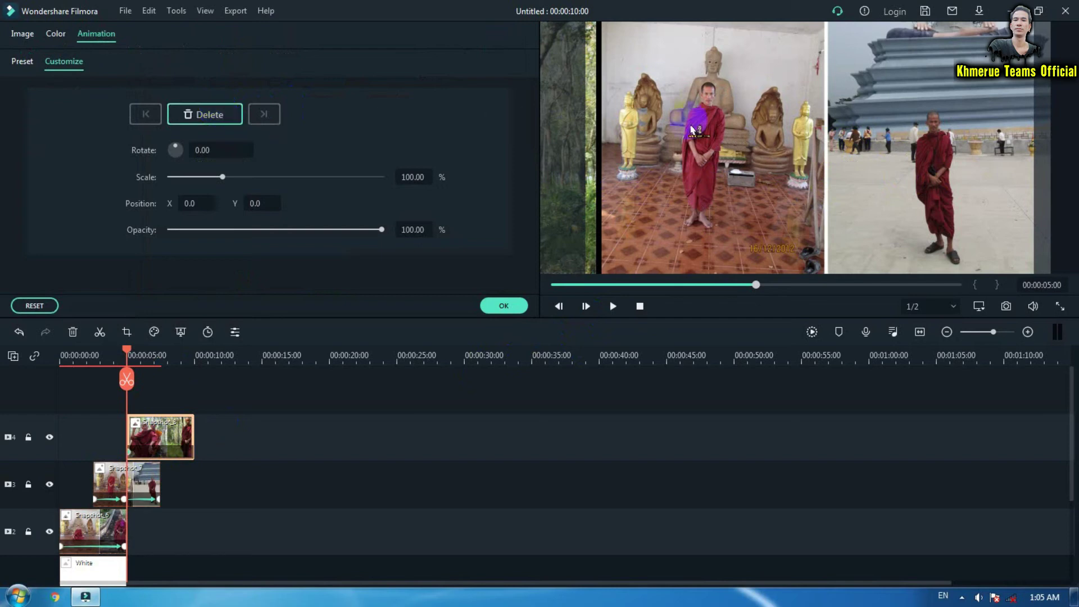
- Add a keyframe to Snapshot_8 at 00:00:07:10 with the picture moved right to about X 630.8, and accept it
{"action": "left_click_drag", "start_coordinate": [129, 355], "coordinate": [162, 358]}
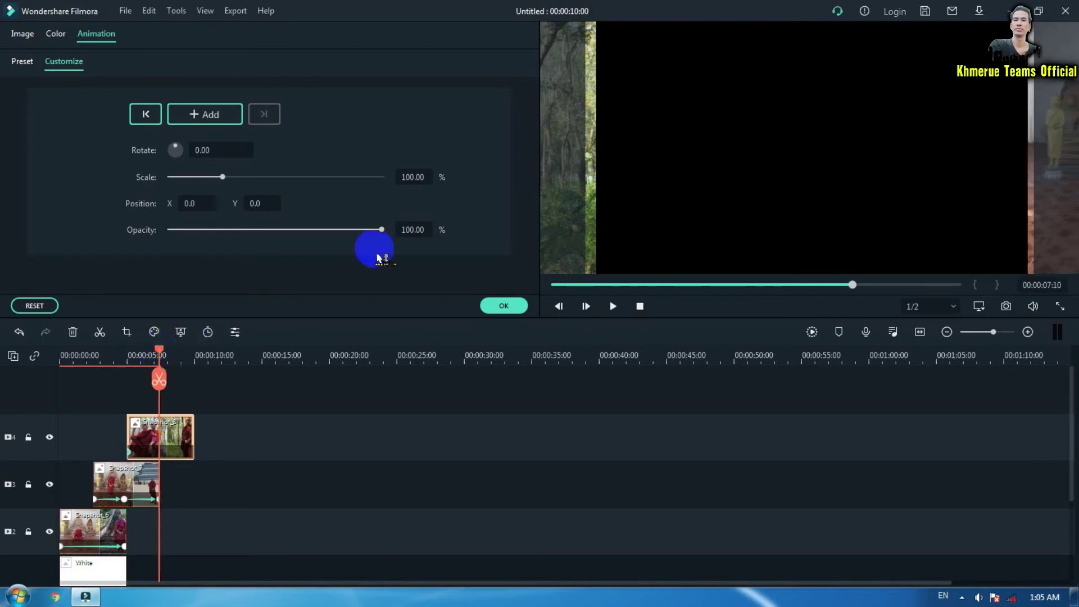
{"action": "left_click", "coordinate": [586, 167]}
{"action": "left_click_drag", "start_coordinate": [586, 167], "coordinate": [1007, 152]}
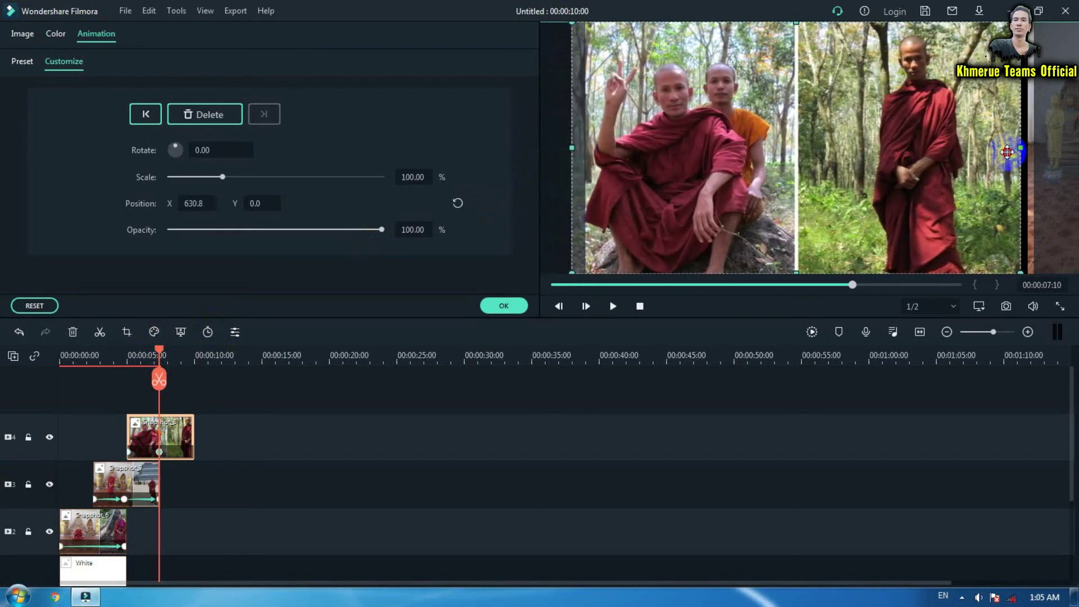
{"action": "left_click", "coordinate": [504, 306]}
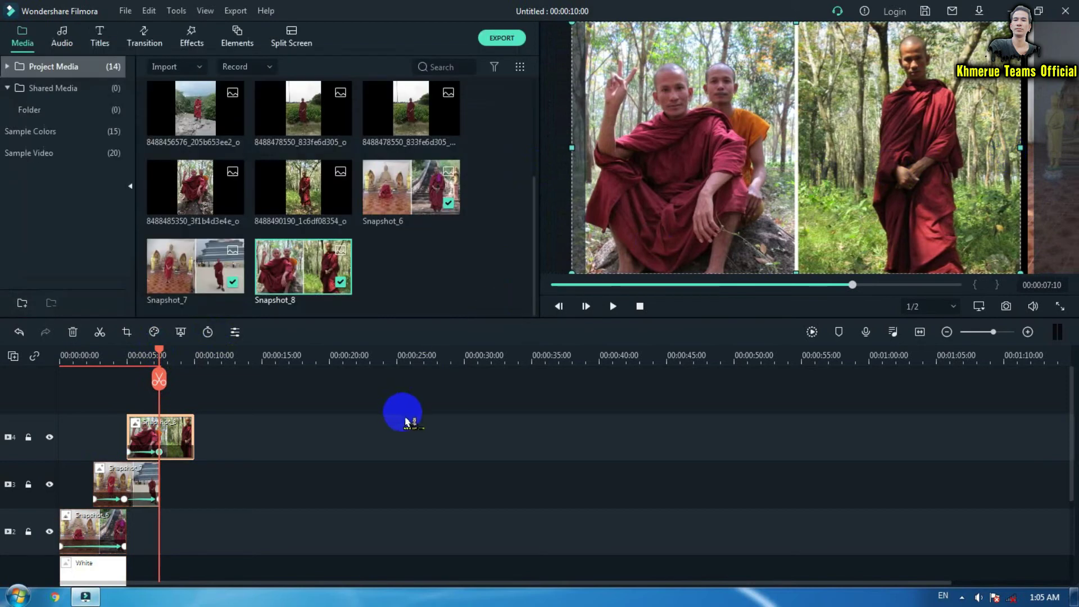
- Reopen the animation settings of Snapshot_8 and add a keyframe at 00:00:07:11 with the picture kept at X 630.8
{"action": "double_click", "coordinate": [174, 435]}
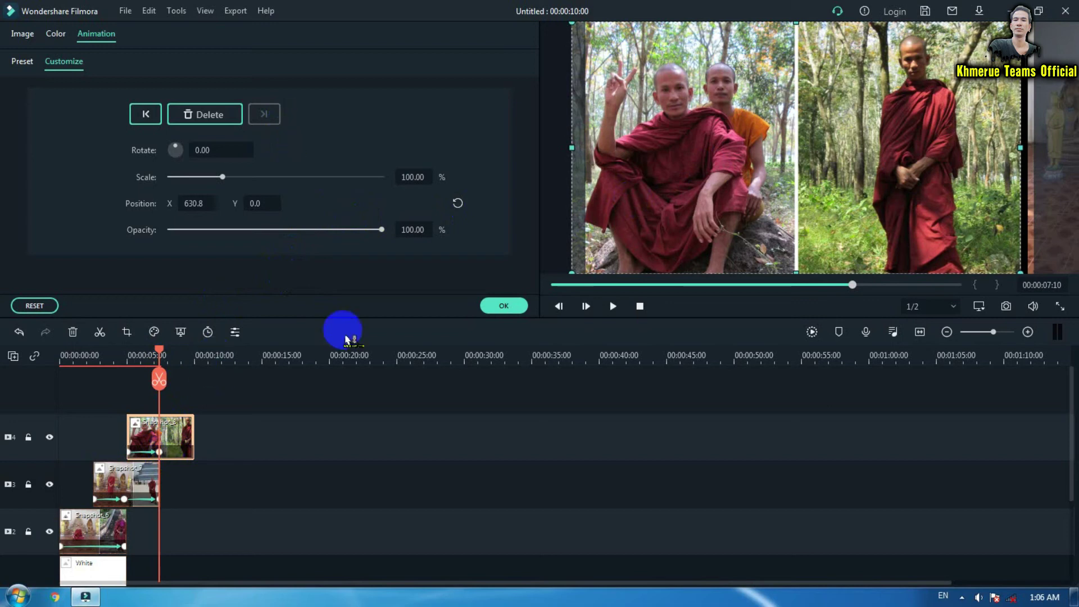
{"action": "left_click_drag", "start_coordinate": [161, 355], "coordinate": [198, 359]}
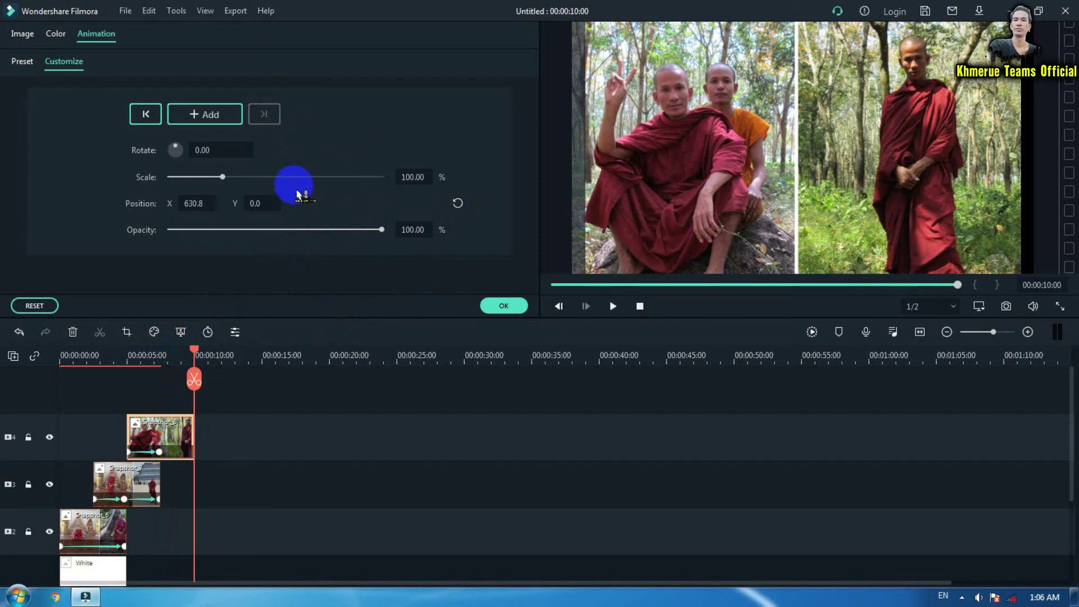
{"action": "key", "text": "Up"}
{"action": "left_click", "coordinate": [148, 460]}
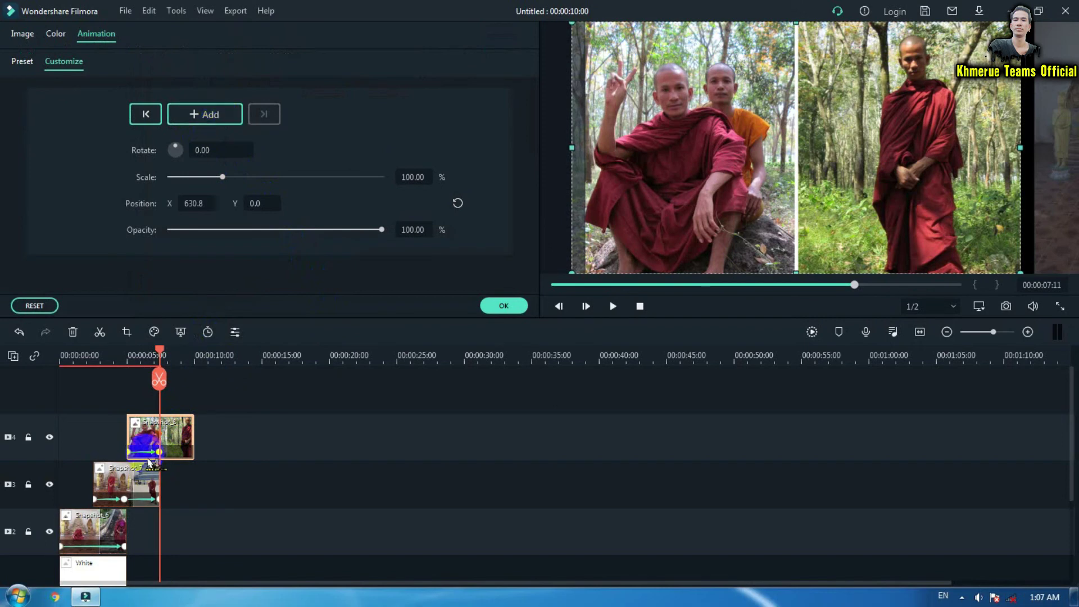
{"action": "left_click", "coordinate": [157, 453]}
{"action": "left_click", "coordinate": [125, 498]}
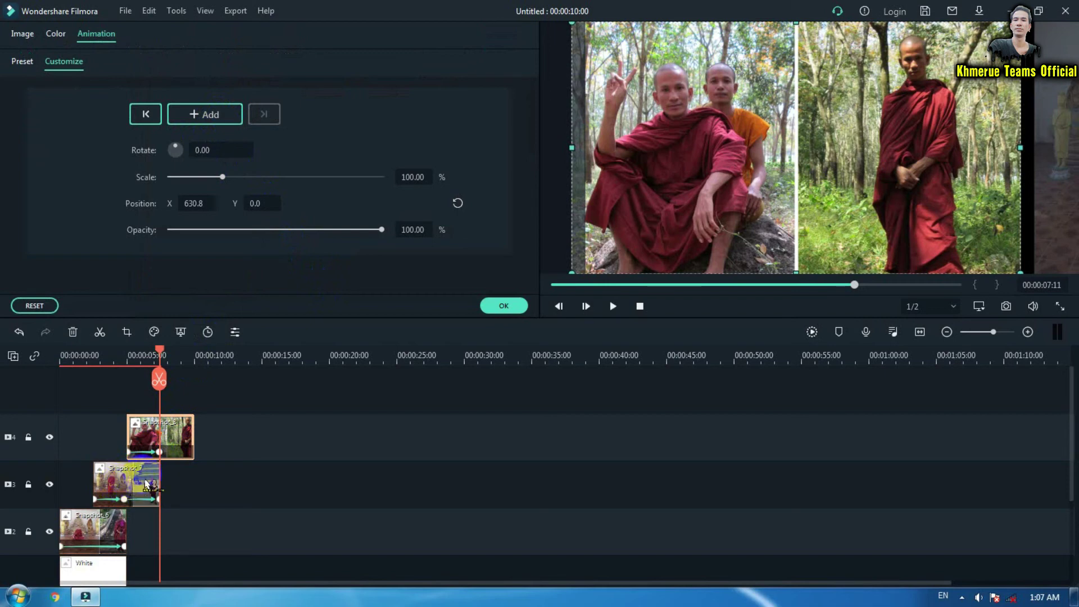
{"action": "left_click", "coordinate": [125, 498]}
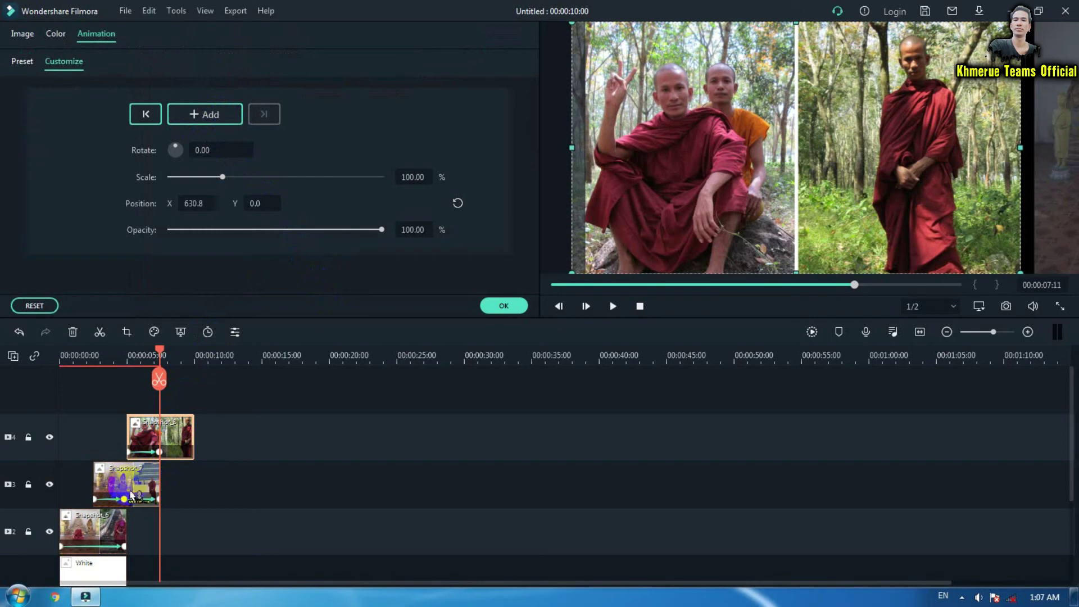
{"action": "left_click", "coordinate": [212, 117]}
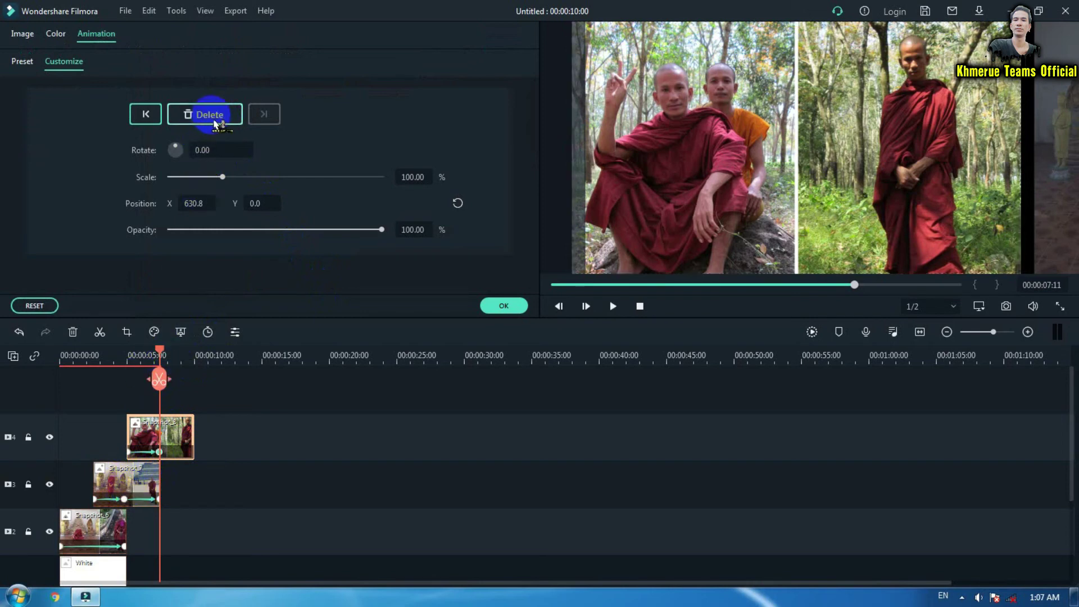
- Add a keyframe to Snapshot_8 at 00:00:10:00 with the picture beyond the frame's right edge, about X 1317.6, and accept it
{"action": "left_click_drag", "start_coordinate": [161, 355], "coordinate": [198, 357]}
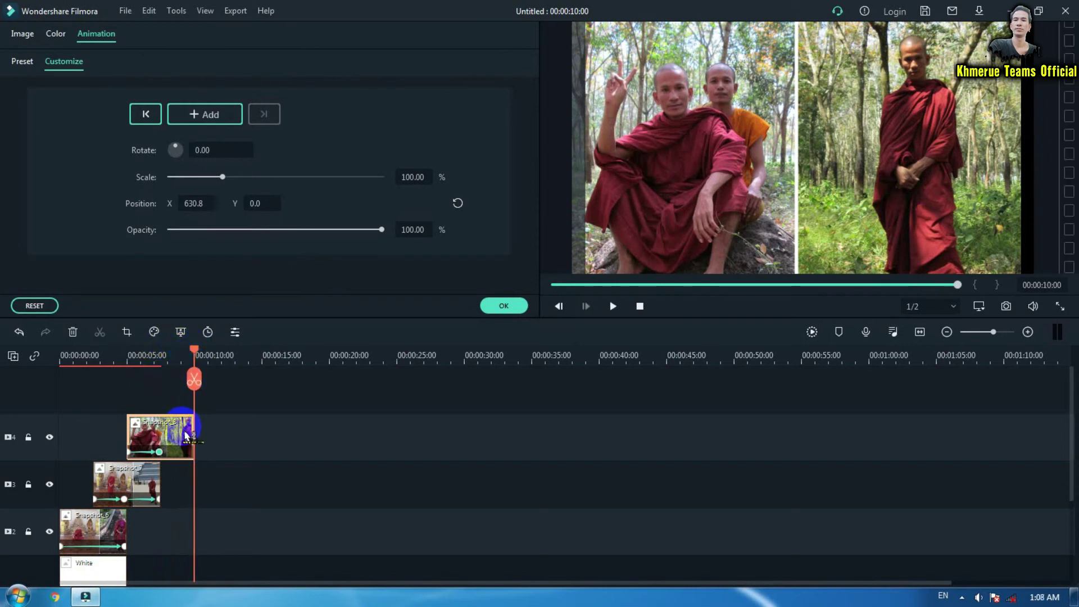
{"action": "left_click_drag", "start_coordinate": [631, 177], "coordinate": [1058, 174]}
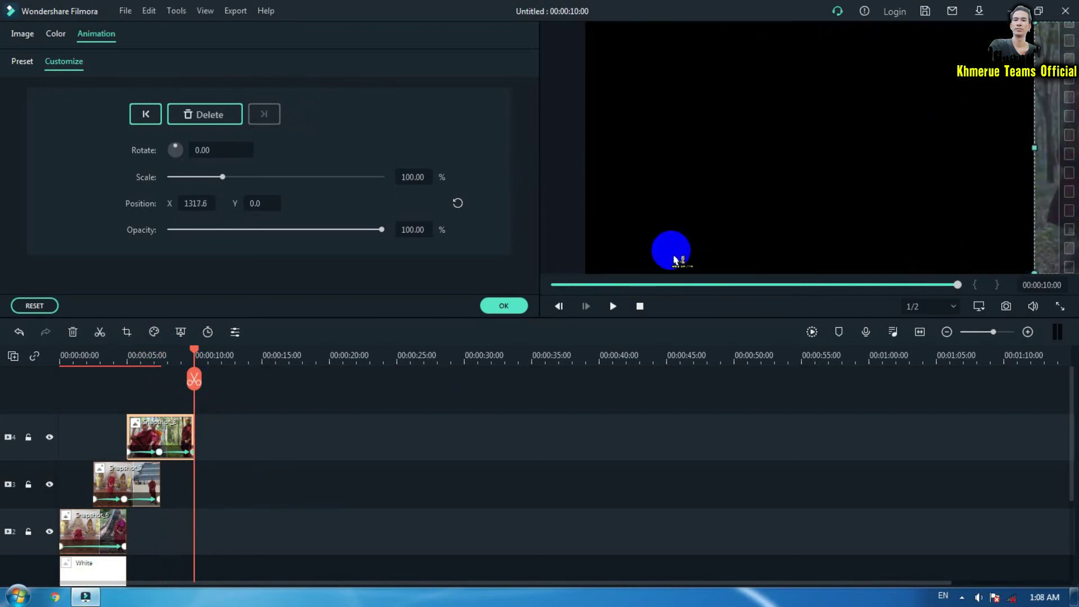
{"action": "left_click", "coordinate": [514, 307]}
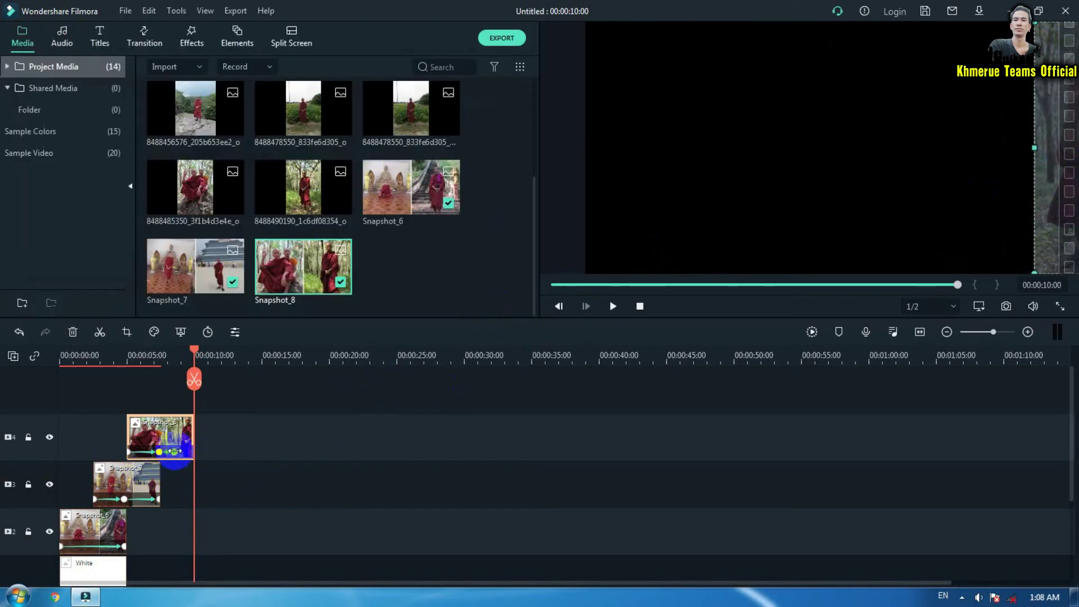
- Play the timeline from the start and check how Snapshot_8 slides in and out of the frame
{"action": "left_click", "coordinate": [220, 448]}
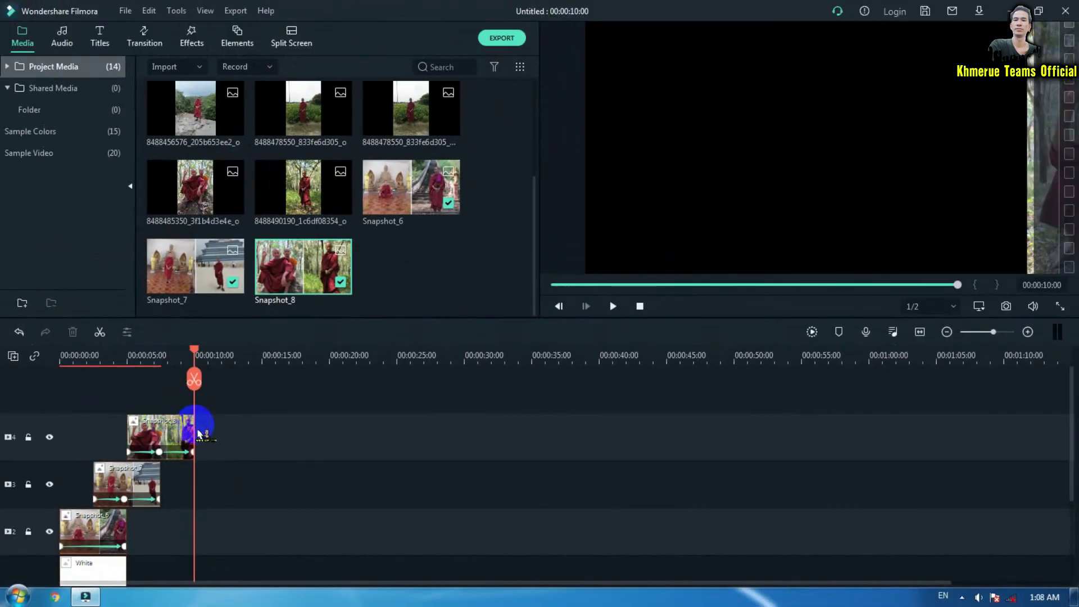
{"action": "key", "text": "Home"}
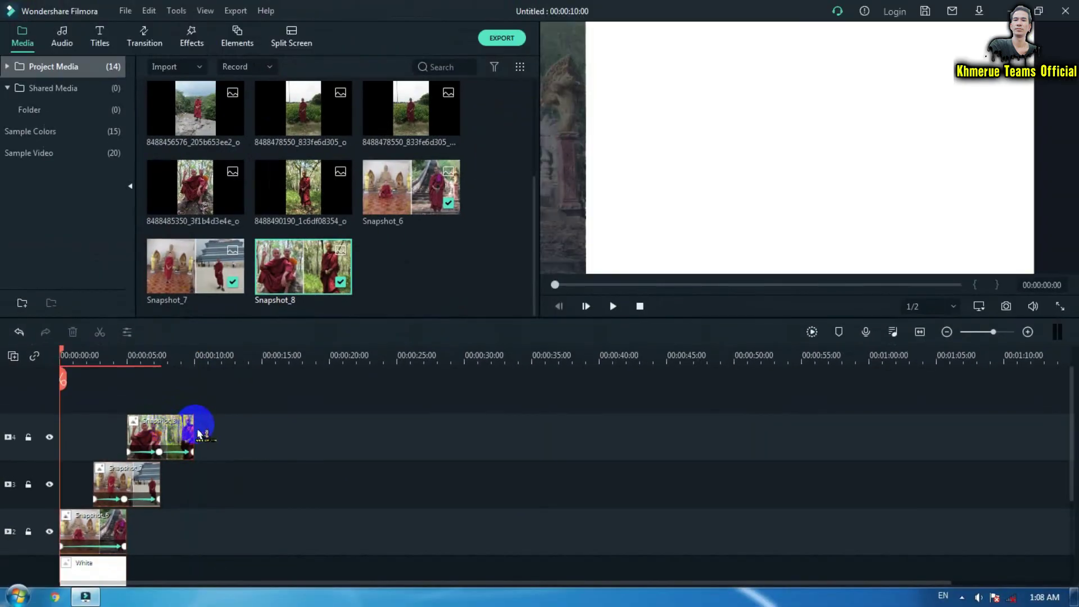
{"action": "key", "text": "space"}
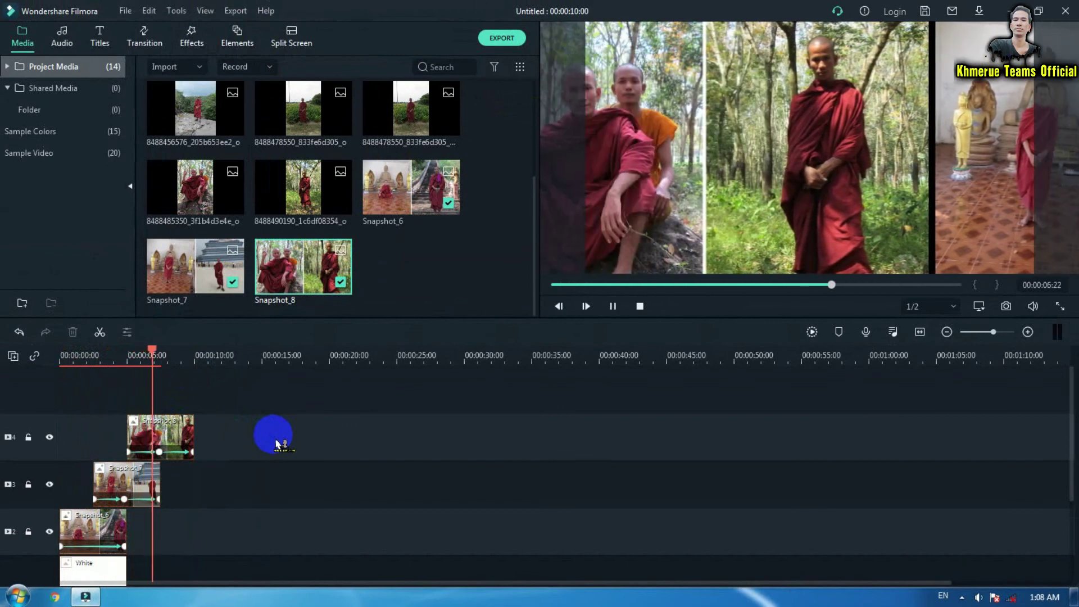
{"action": "key", "text": "space"}
- Extend the White background clip to 00:00:10:00, matching the end of Snapshot_8
{"action": "scroll", "coordinate": [438, 470], "scroll_direction": "down", "scroll_amount": 1}
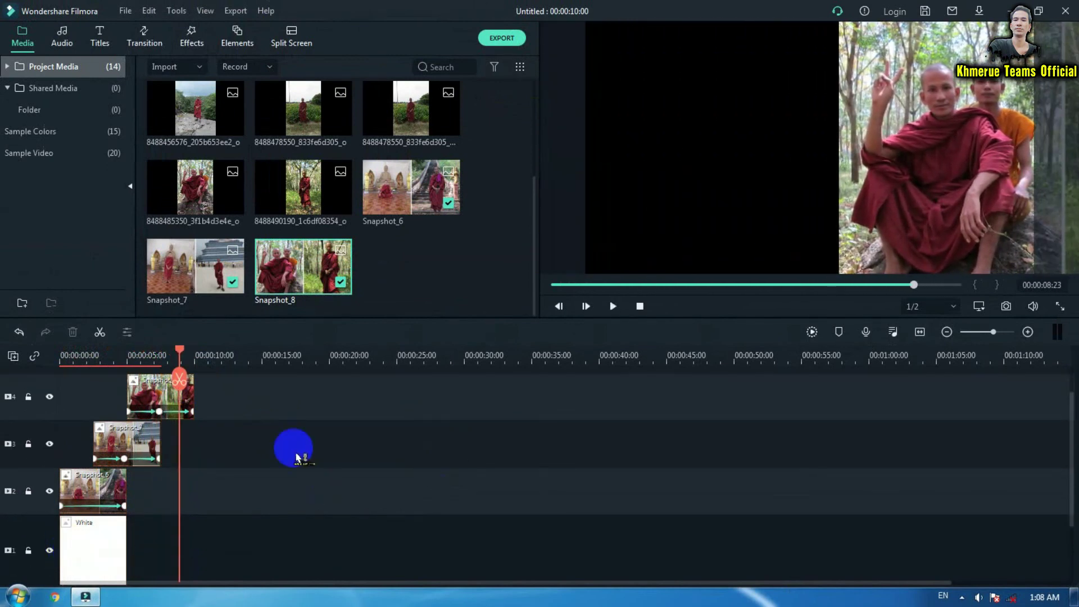
{"action": "left_click", "coordinate": [122, 542]}
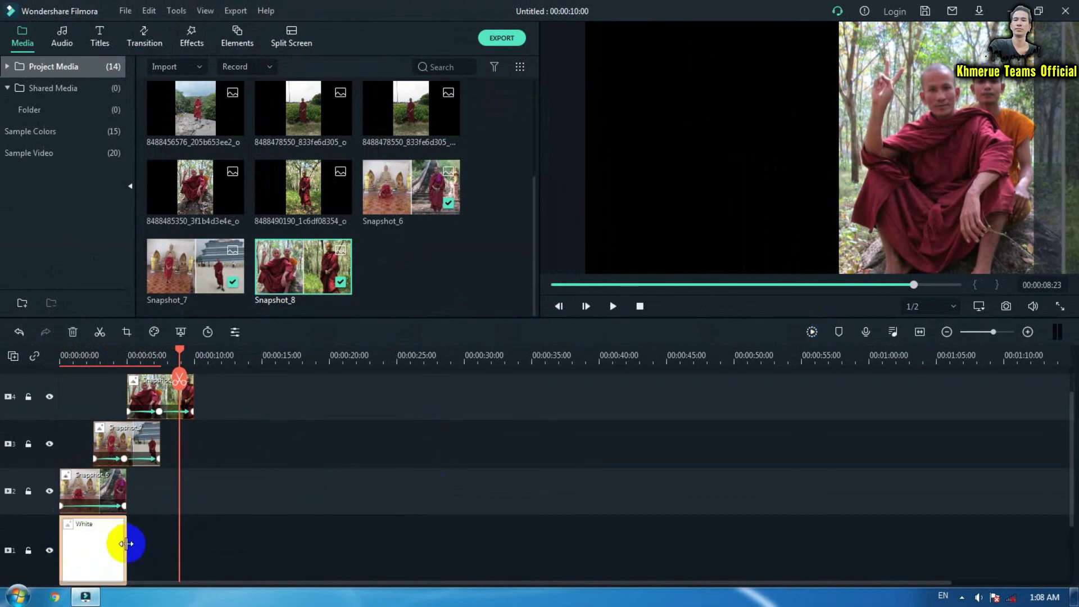
{"action": "left_click_drag", "start_coordinate": [125, 549], "coordinate": [192, 549]}
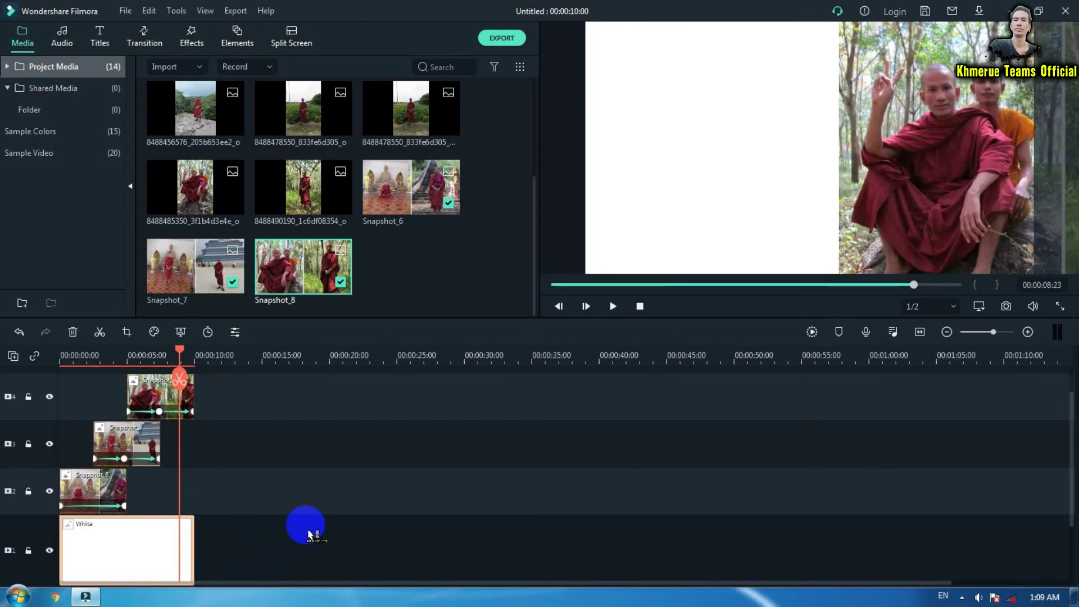
- Play the timeline from the start to check the white background, and review the overlap of the snapshots around 00:00:05:20
{"action": "key", "text": "Home"}
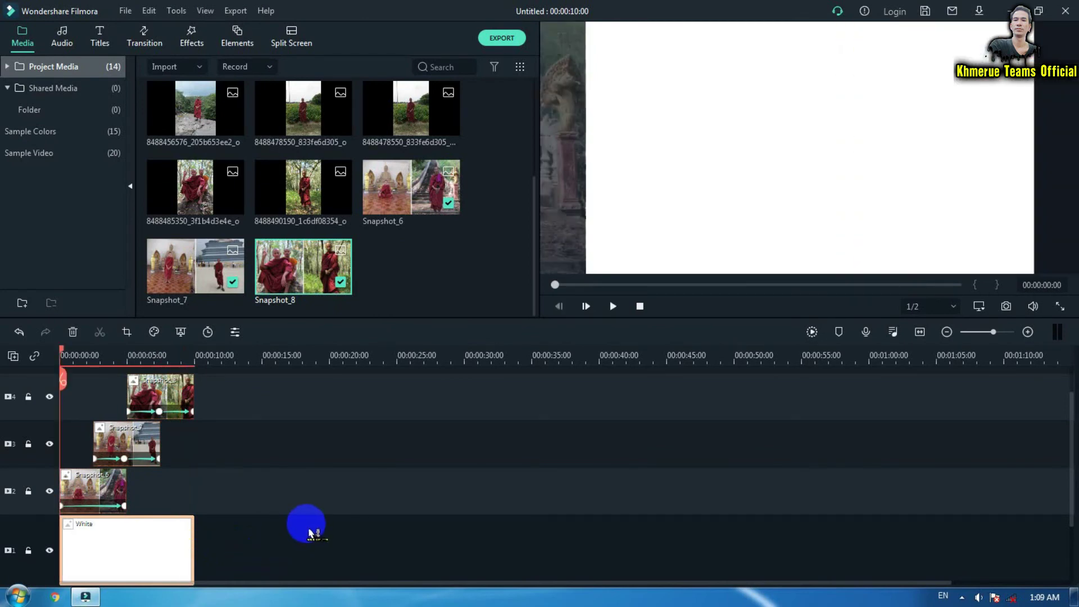
{"action": "key", "text": "space"}
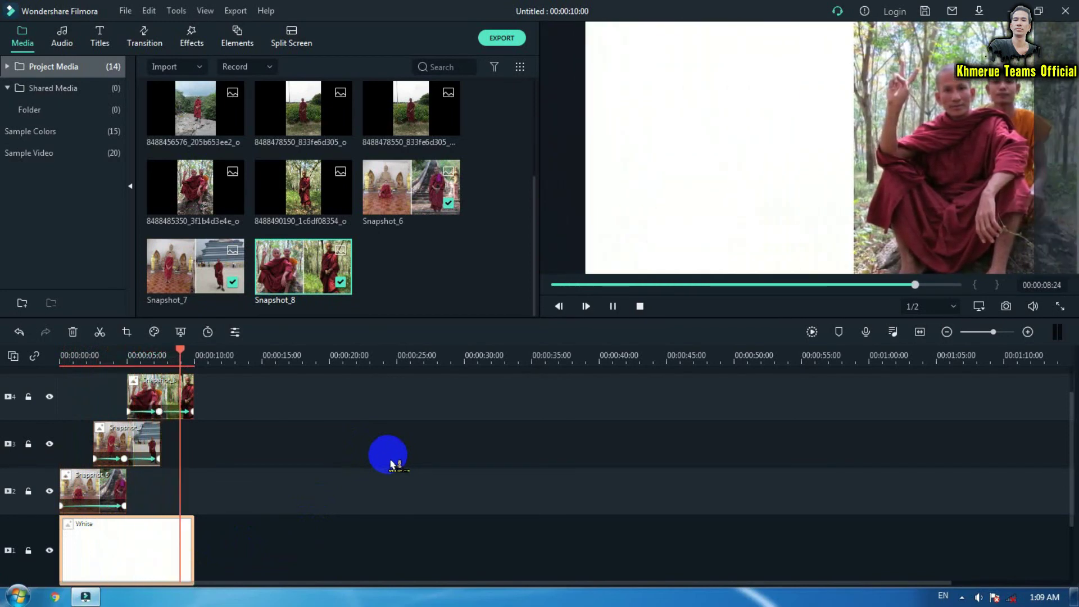
{"action": "key", "text": "space"}
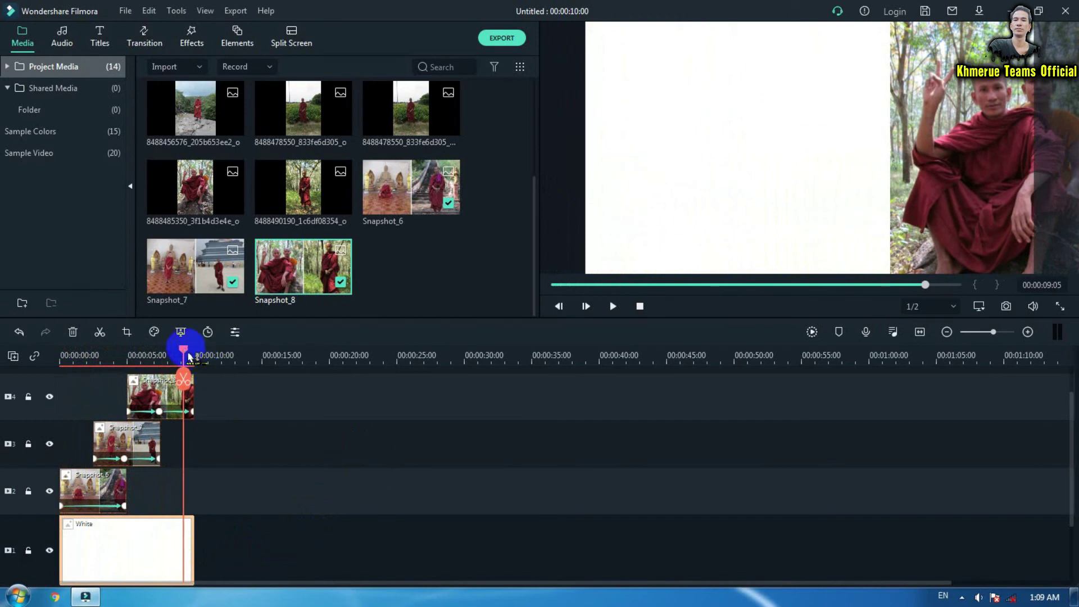
{"action": "left_click_drag", "start_coordinate": [184, 356], "coordinate": [141, 357]}
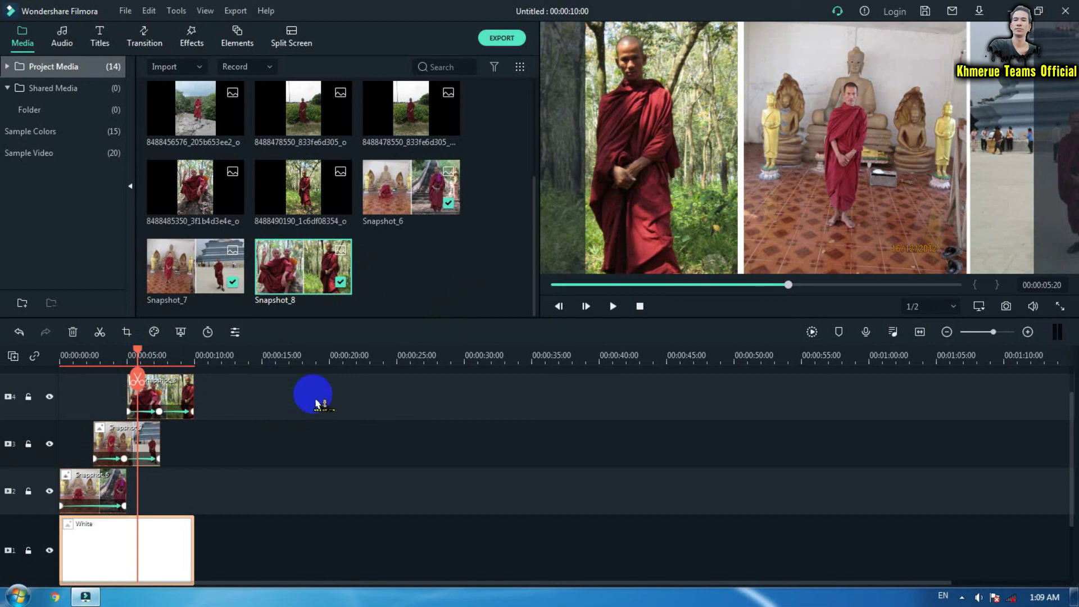
- Add the Strong Glitch effect on a new track above Snapshot_8, spanning from 00:00:00:00 to 00:00:10:00
{"action": "left_click", "coordinate": [199, 40]}
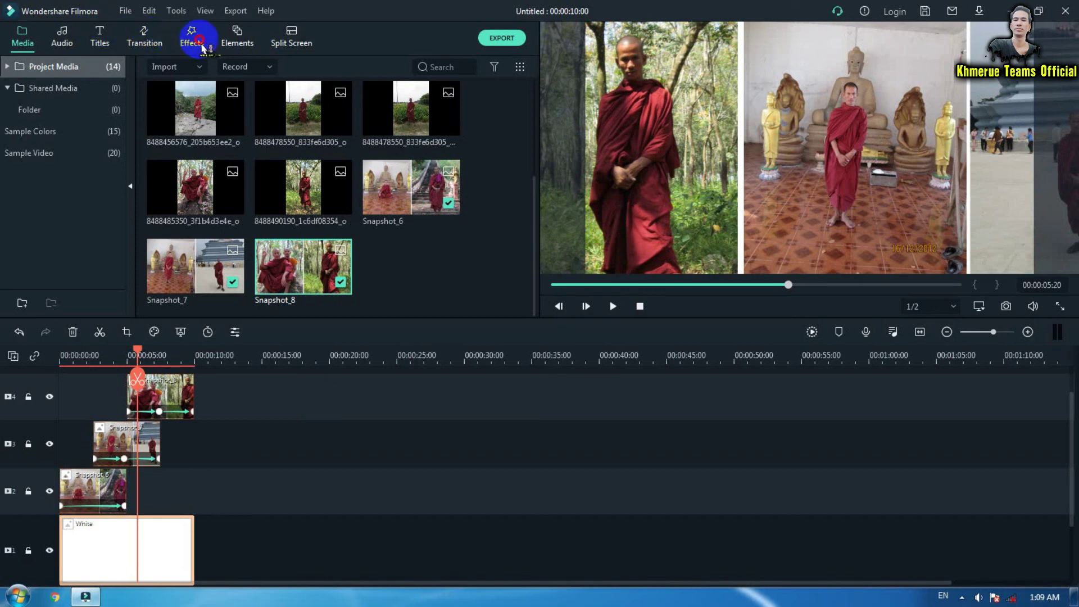
{"action": "scroll", "coordinate": [585, 407], "scroll_direction": "up", "scroll_amount": 2}
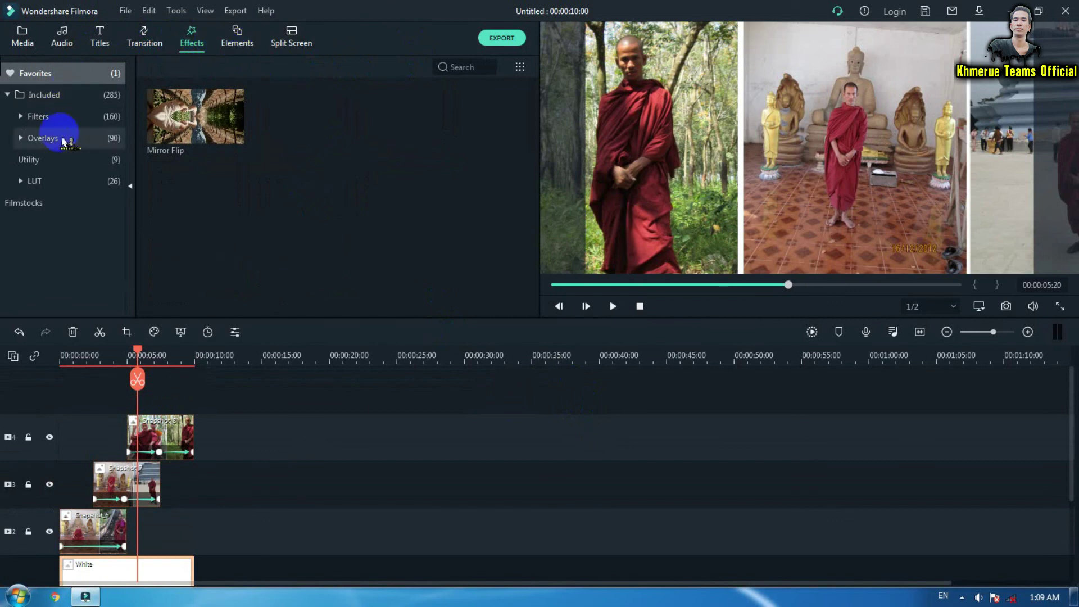
{"action": "left_click", "coordinate": [79, 95]}
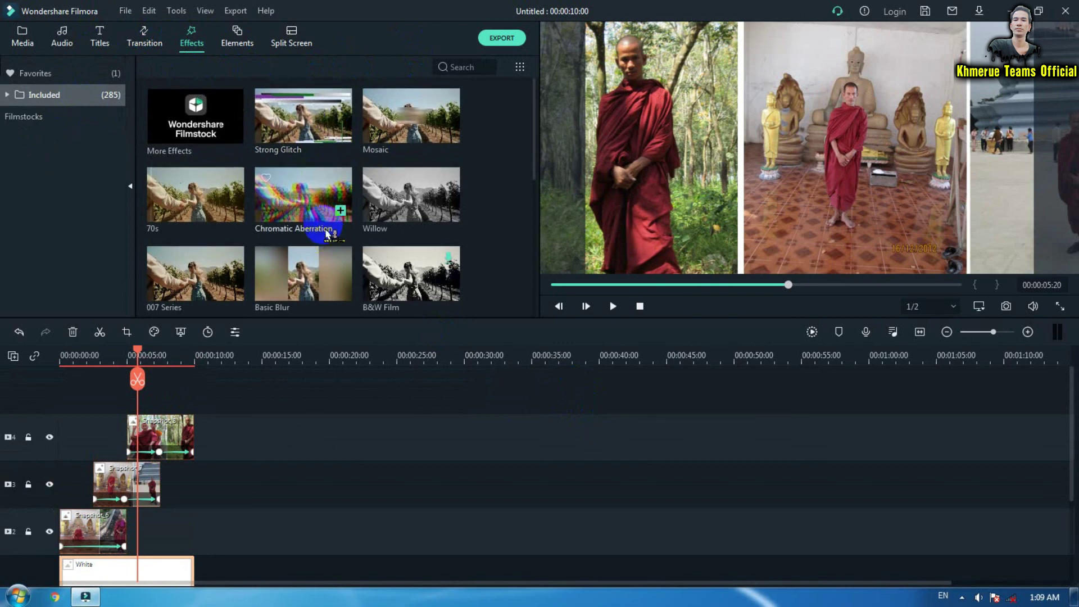
{"action": "left_click_drag", "start_coordinate": [304, 121], "coordinate": [66, 406]}
{"action": "left_click_drag", "start_coordinate": [129, 429], "coordinate": [194, 429]}
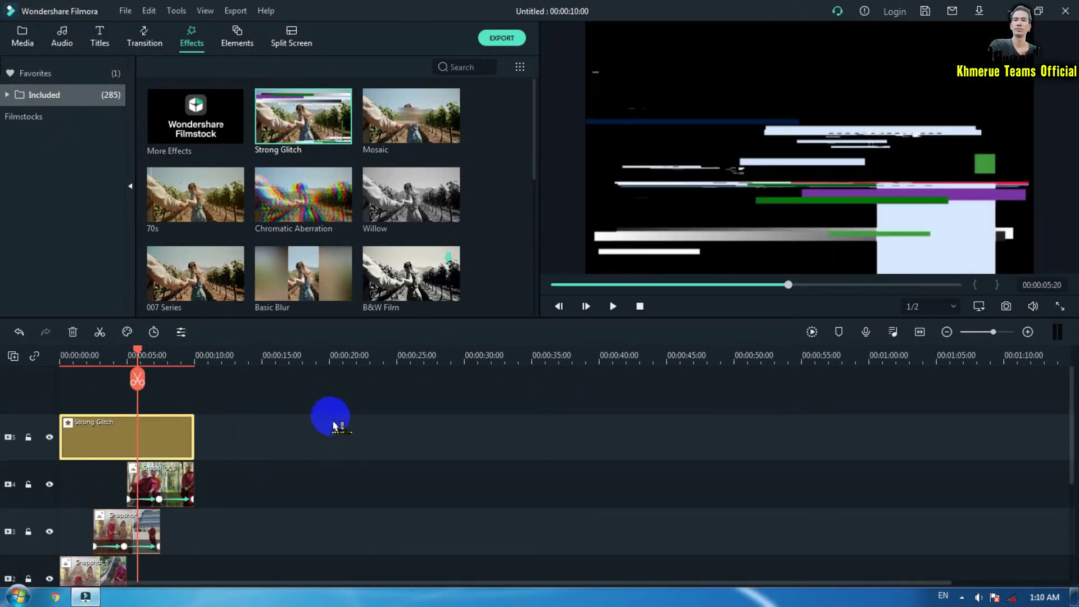
- Preview the Strong Glitch effect from the start of the timeline and delete it from its track
{"action": "key", "text": "Home"}
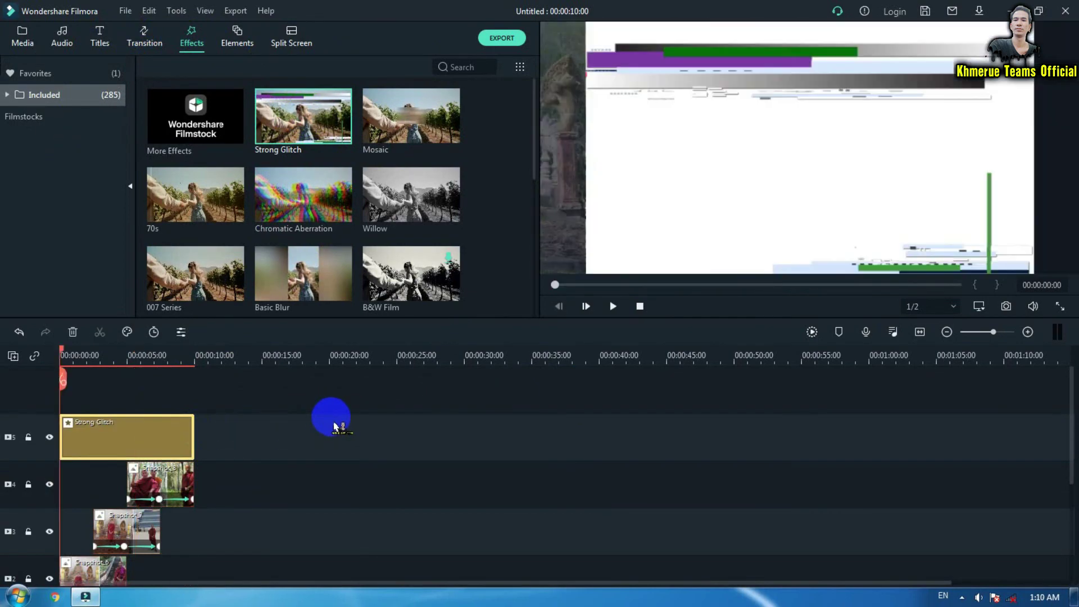
{"action": "key", "text": "space"}
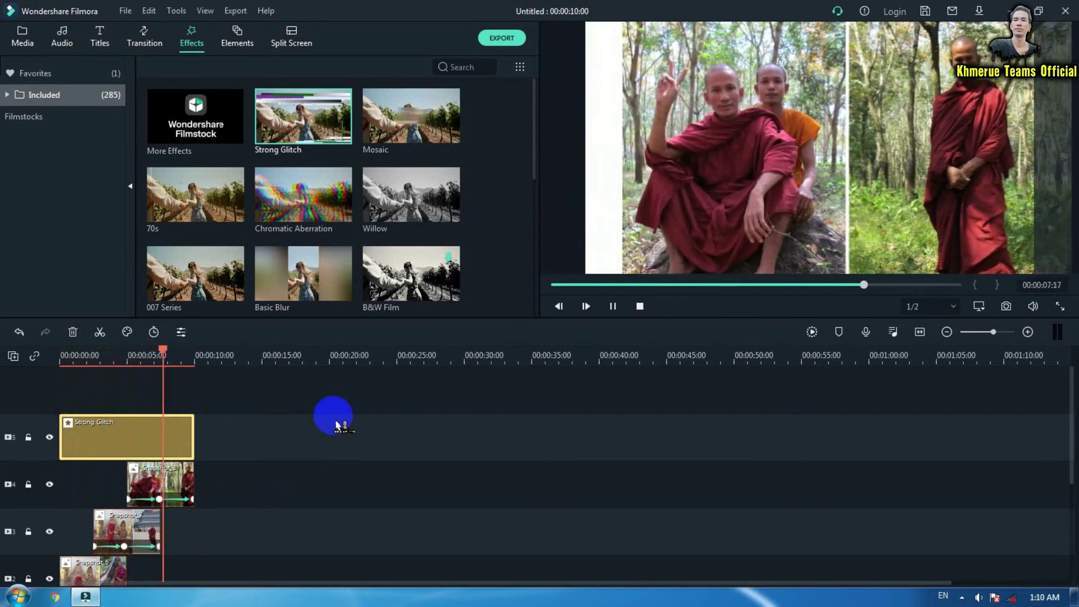
{"action": "left_click", "coordinate": [125, 429]}
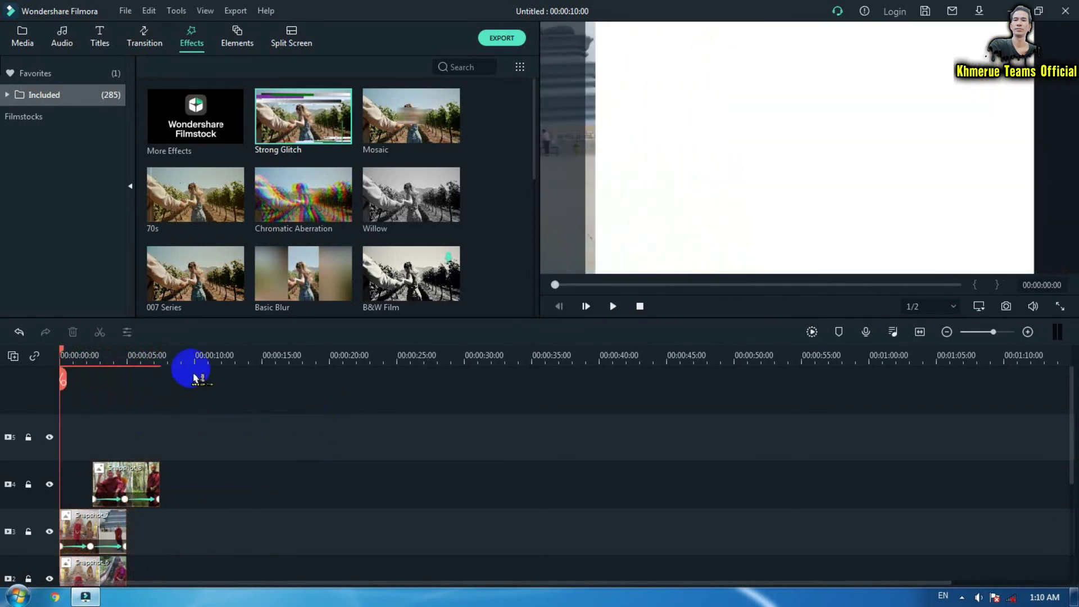
- Add the Shine B effect on the empty track above Snapshot_8, spanning from the start to that clip's end, and preview it
{"action": "scroll", "coordinate": [448, 209], "scroll_direction": "down", "scroll_amount": 5}
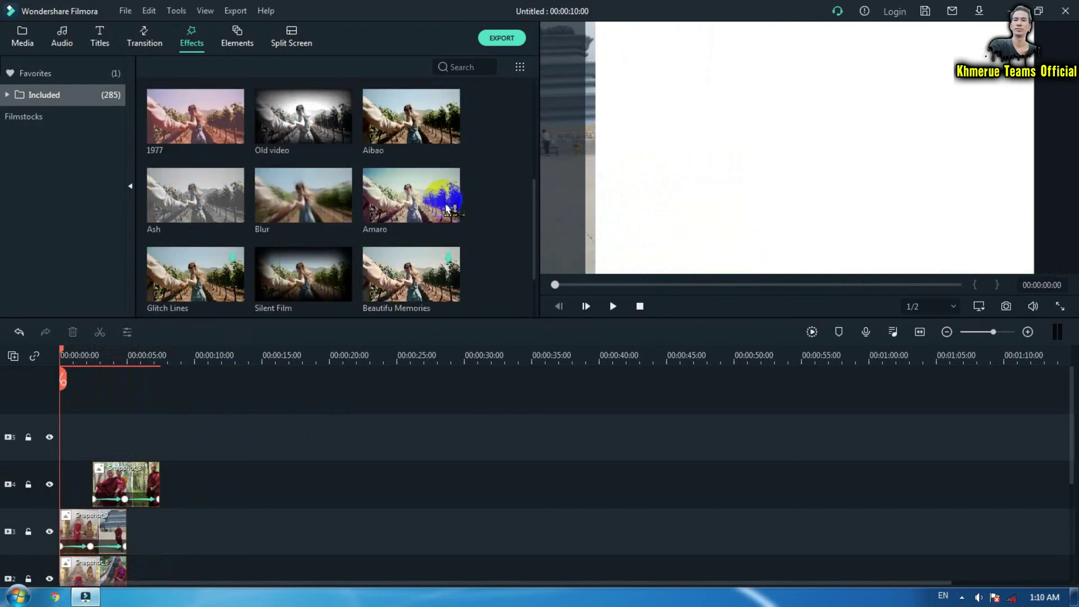
{"action": "scroll", "coordinate": [447, 209], "scroll_direction": "down", "scroll_amount": 5}
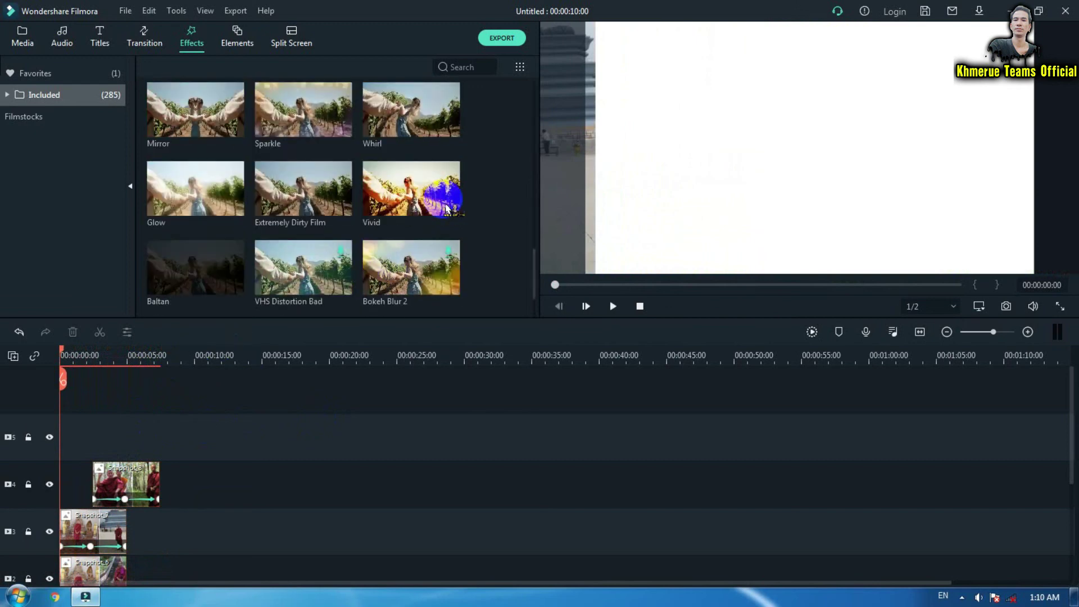
{"action": "scroll", "coordinate": [447, 209], "scroll_direction": "down", "scroll_amount": 1}
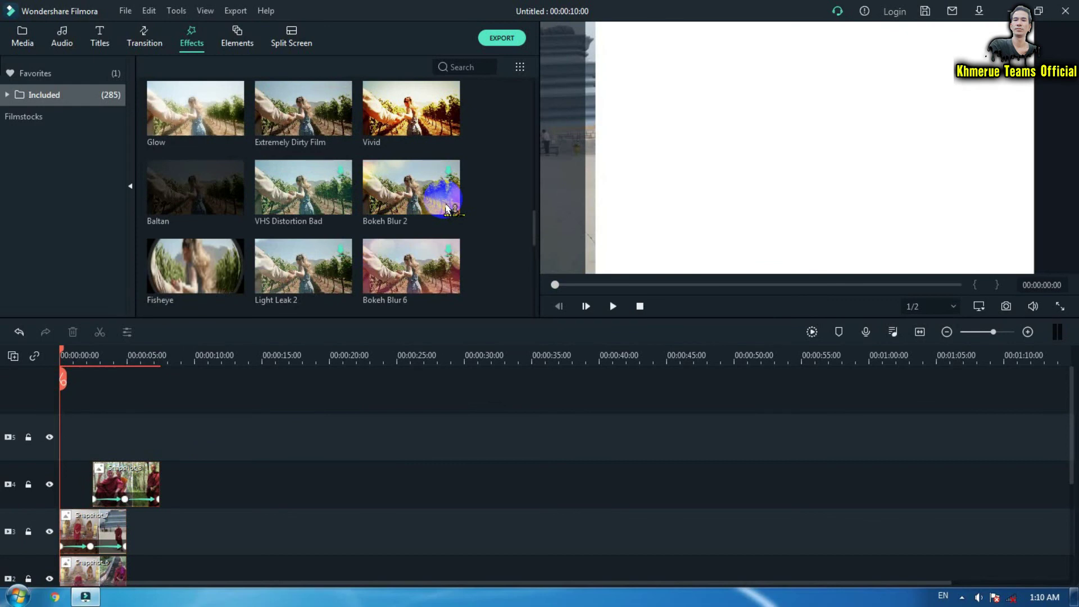
{"action": "scroll", "coordinate": [447, 209], "scroll_direction": "up", "scroll_amount": 3}
{"action": "scroll", "coordinate": [447, 209], "scroll_direction": "down", "scroll_amount": 3}
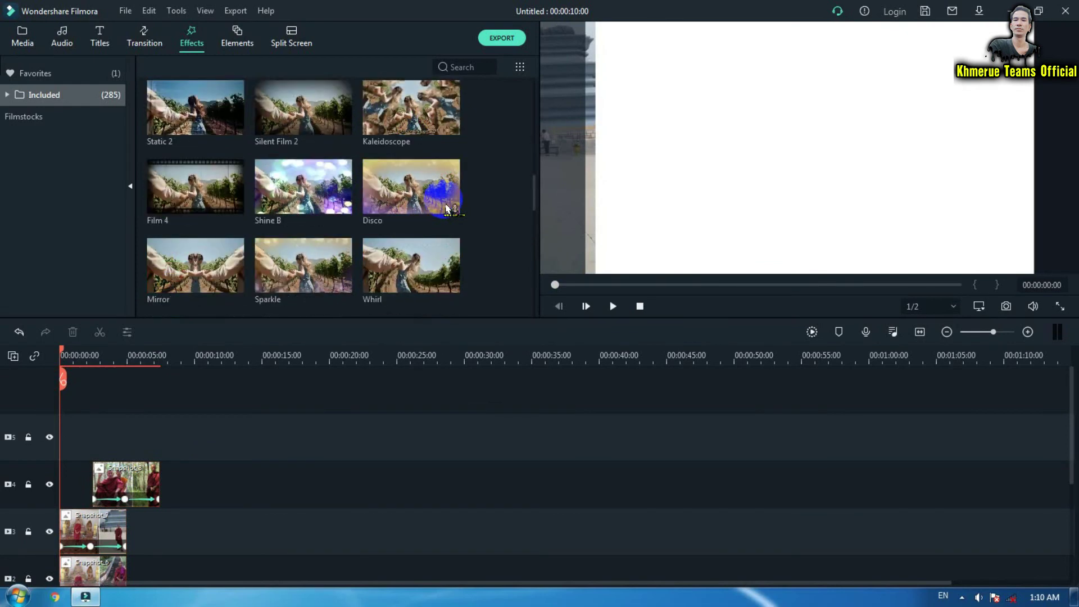
{"action": "left_click_drag", "start_coordinate": [291, 188], "coordinate": [163, 434]}
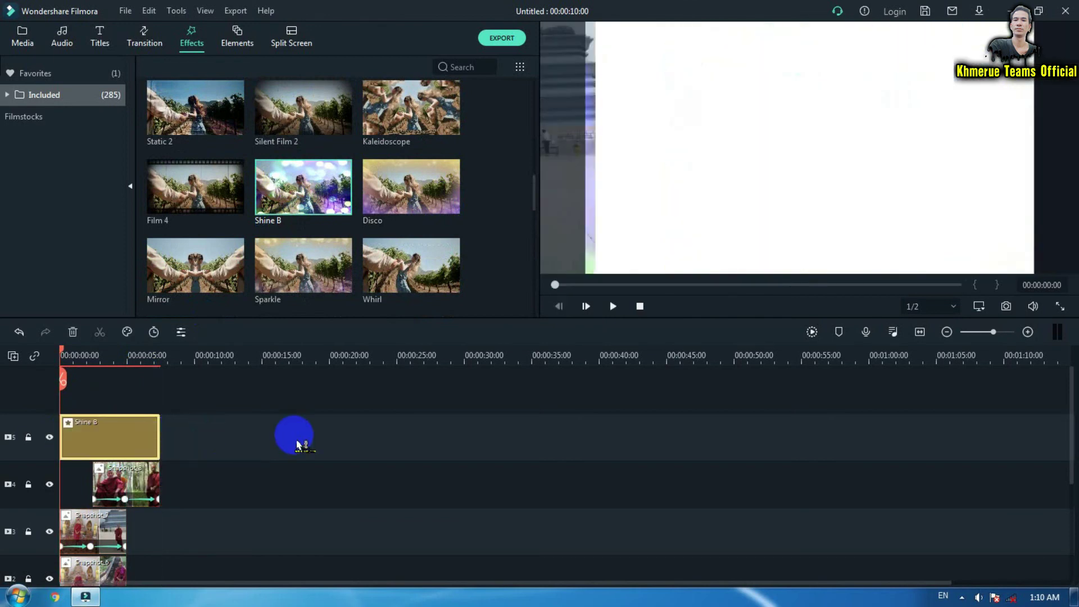
{"action": "key", "text": "space"}
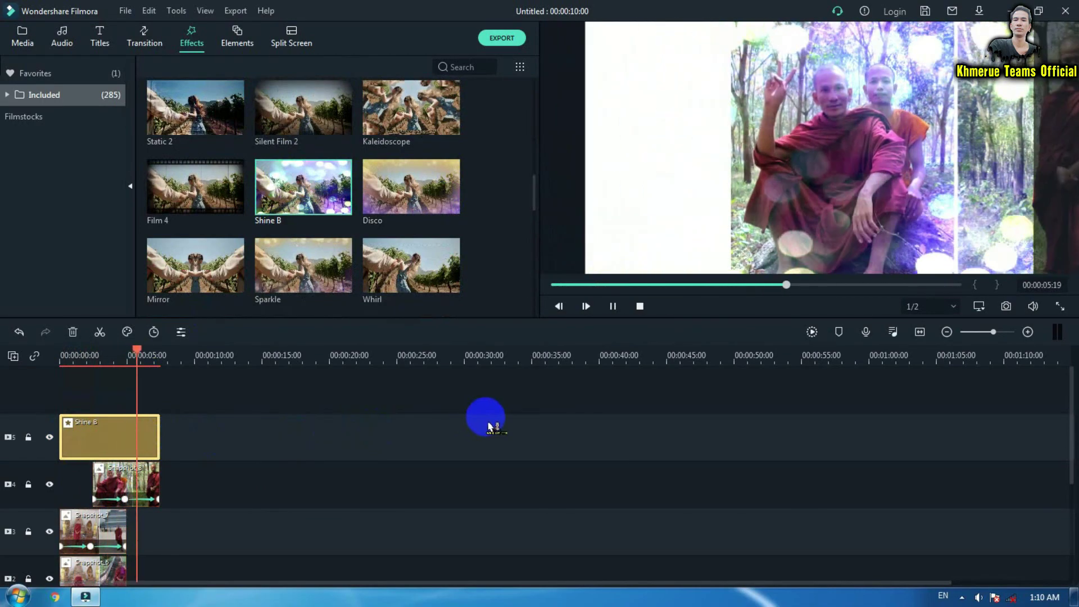
{"action": "key", "text": "space"}
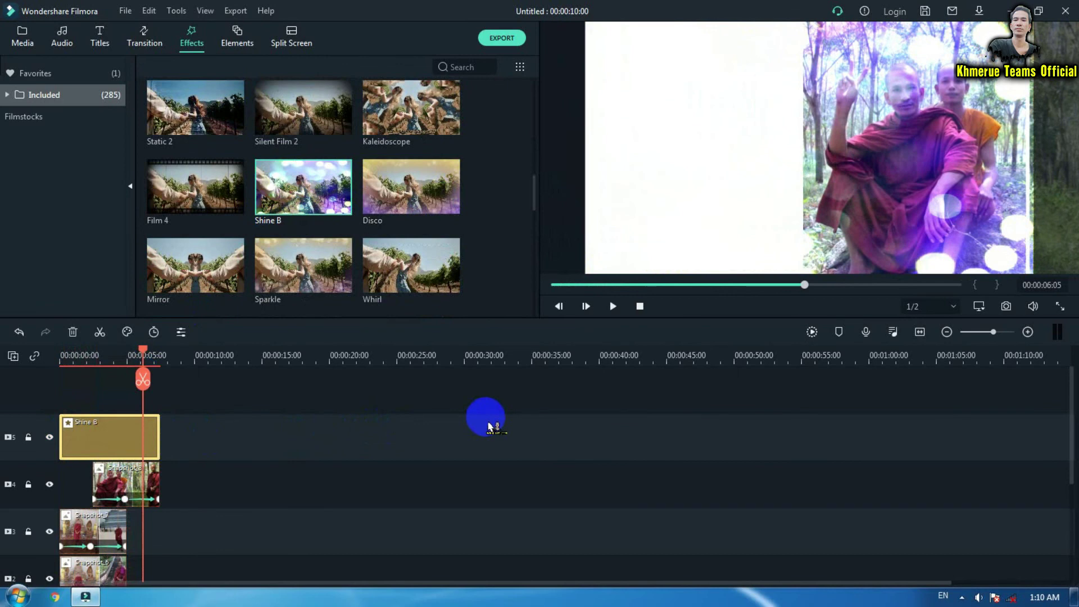